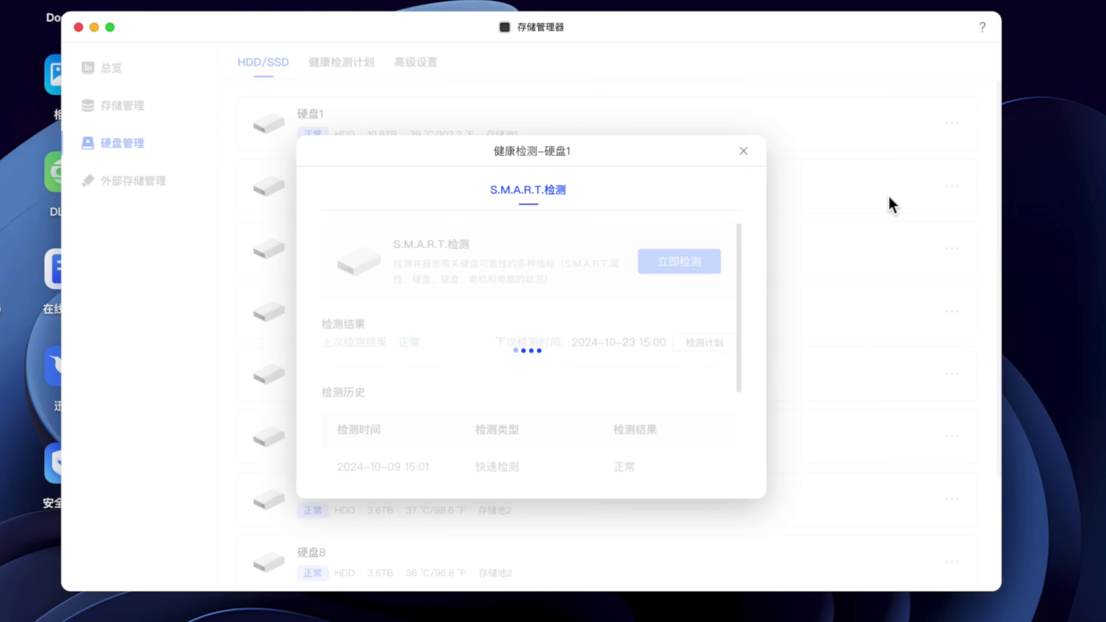
Start a quick S.M.A.R.T. test (快速检测) on 硬盘1
click(696, 271)
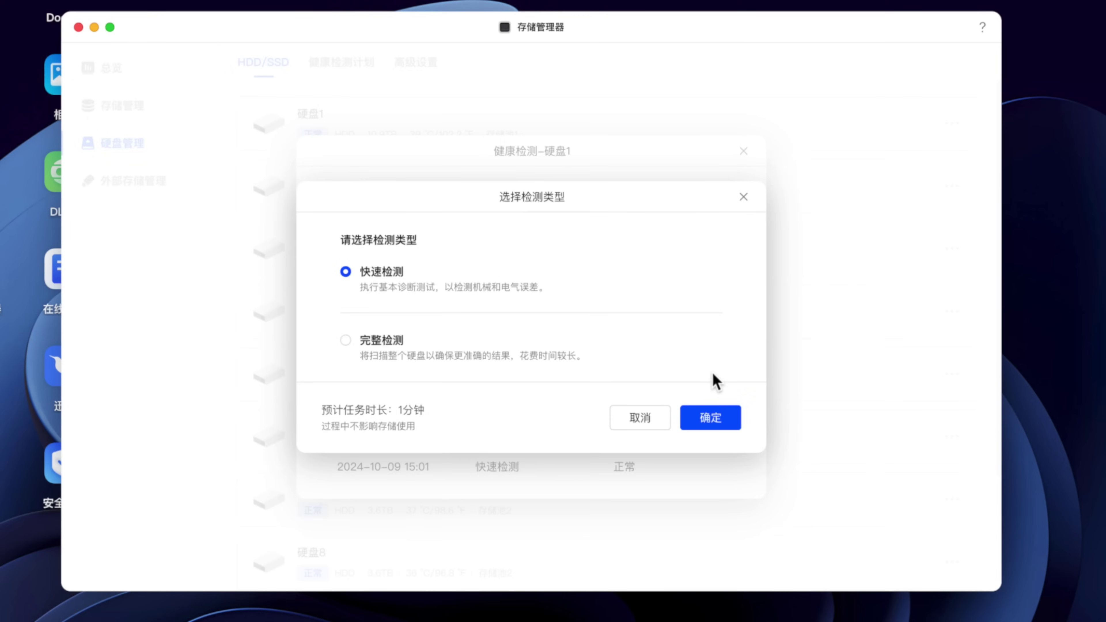
click(715, 419)
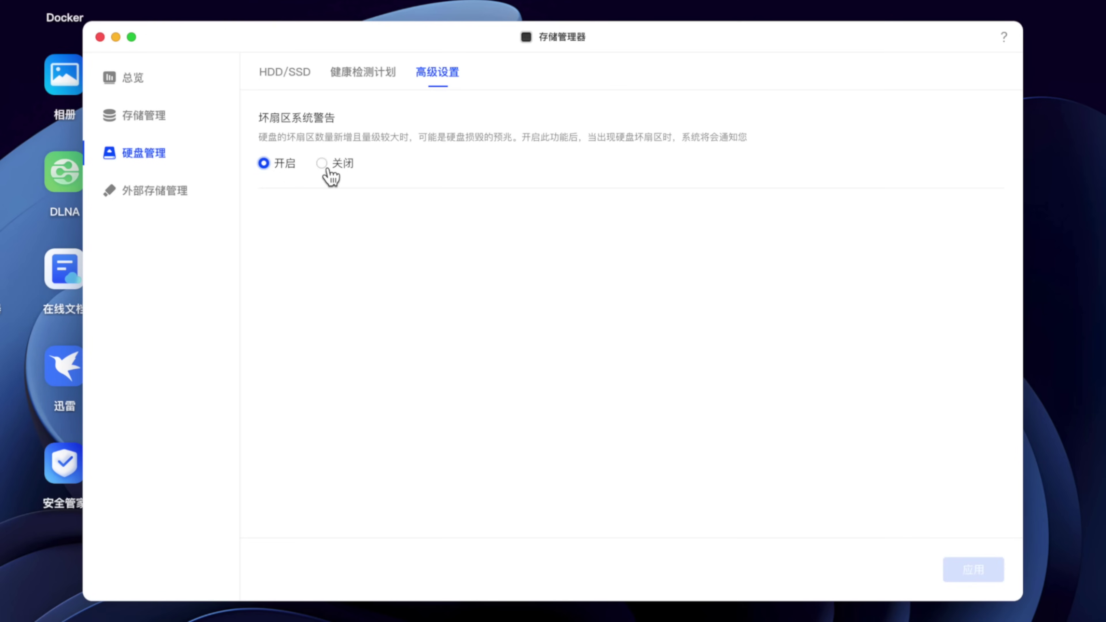
Switch the bad-sector system warning (坏扇区系统警告) off and back on
click(318, 165)
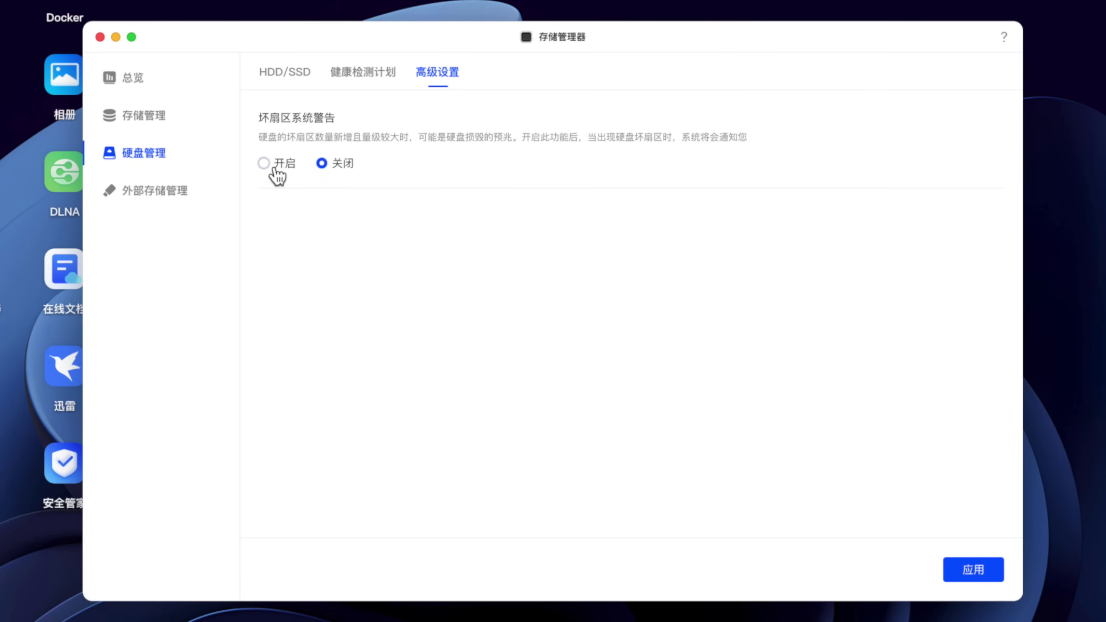
click(264, 163)
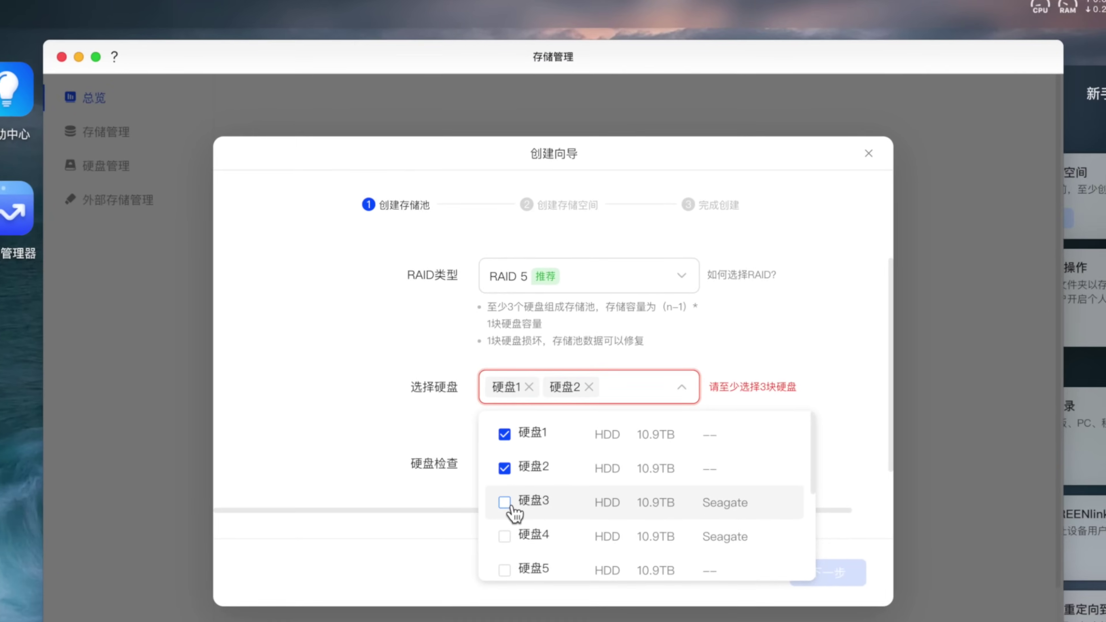
Add 硬盘3, 硬盘4 and 硬盘5 to the disk selection for the RAID 5 storage pool
click(505, 503)
click(507, 537)
click(506, 571)
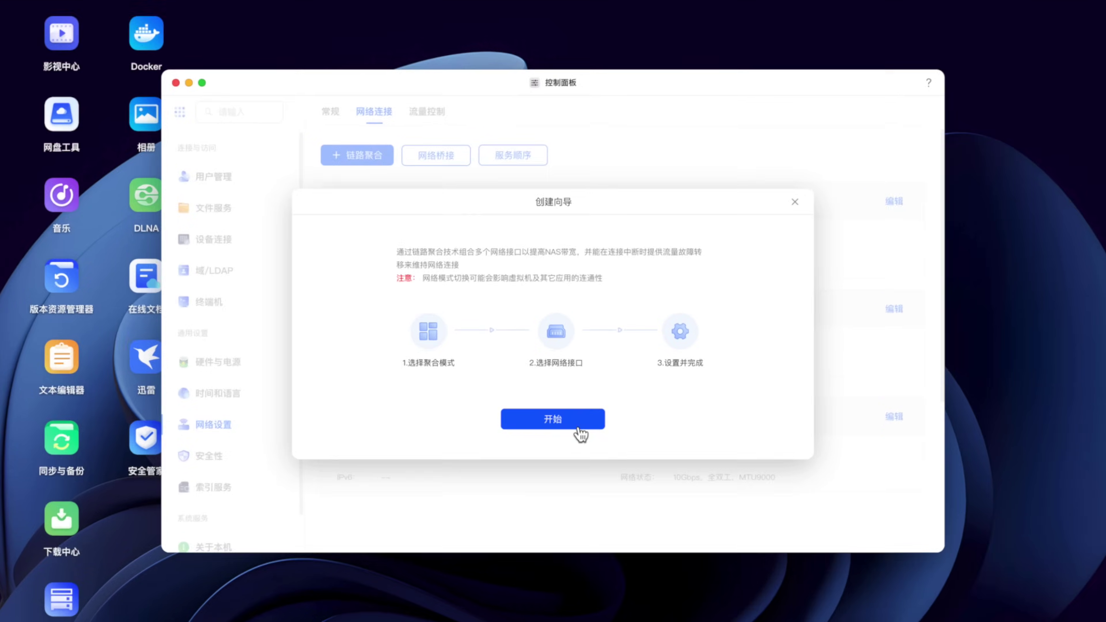
Begin the link aggregation wizard and look through the additional aggregation modes (更多模式)
click(553, 405)
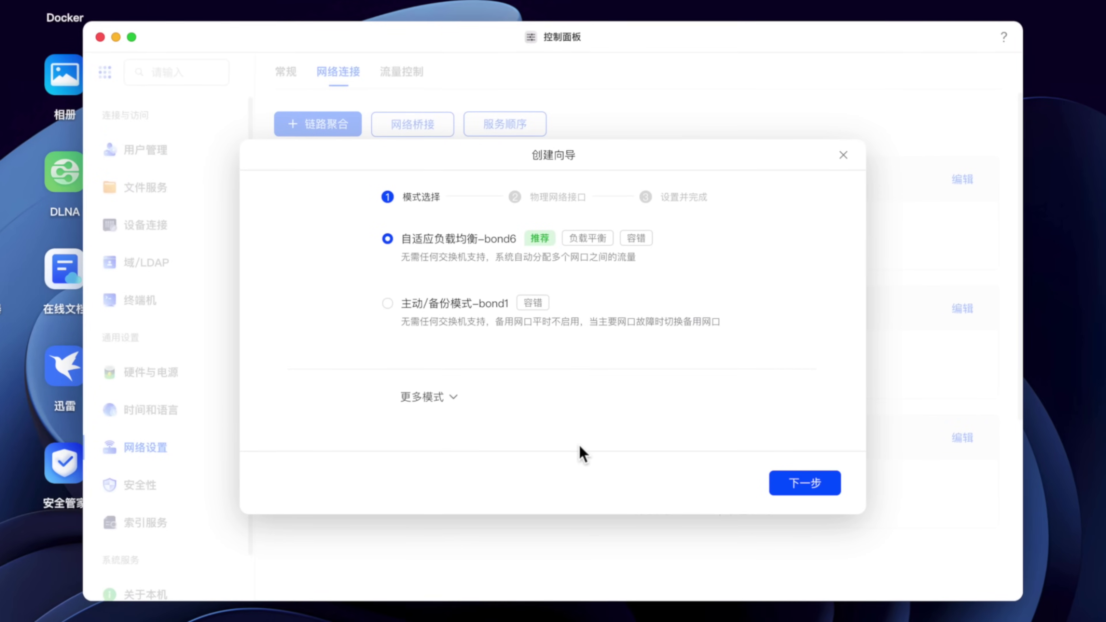
click(453, 398)
drag(863, 235, 856, 308)
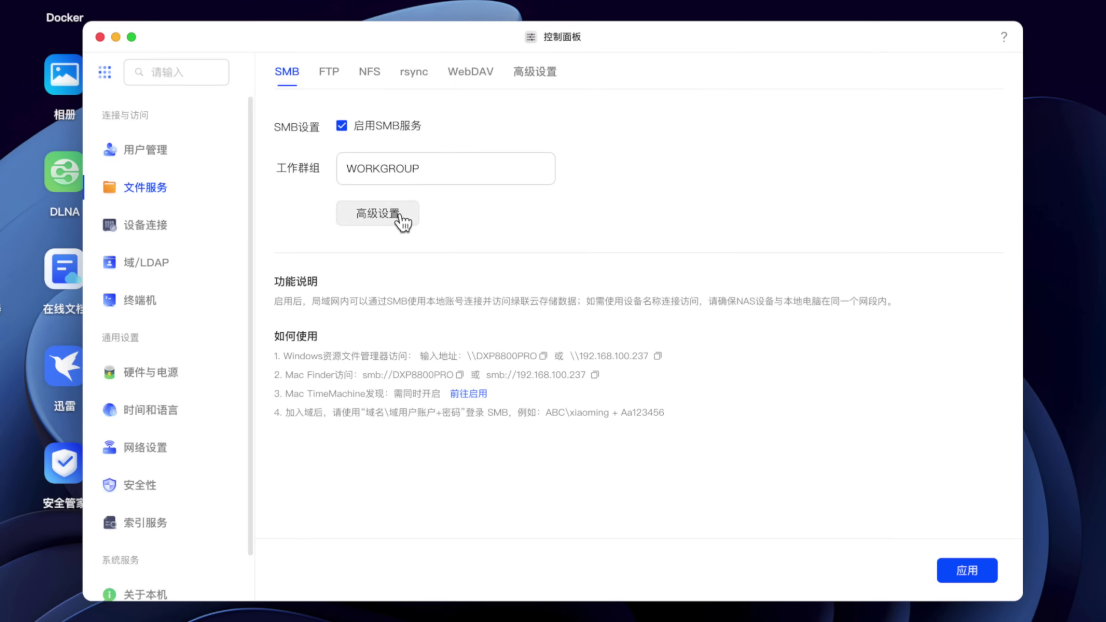
Open the advanced settings of the SMB service and look through their options
click(400, 217)
scroll(618, 355, down, 4)
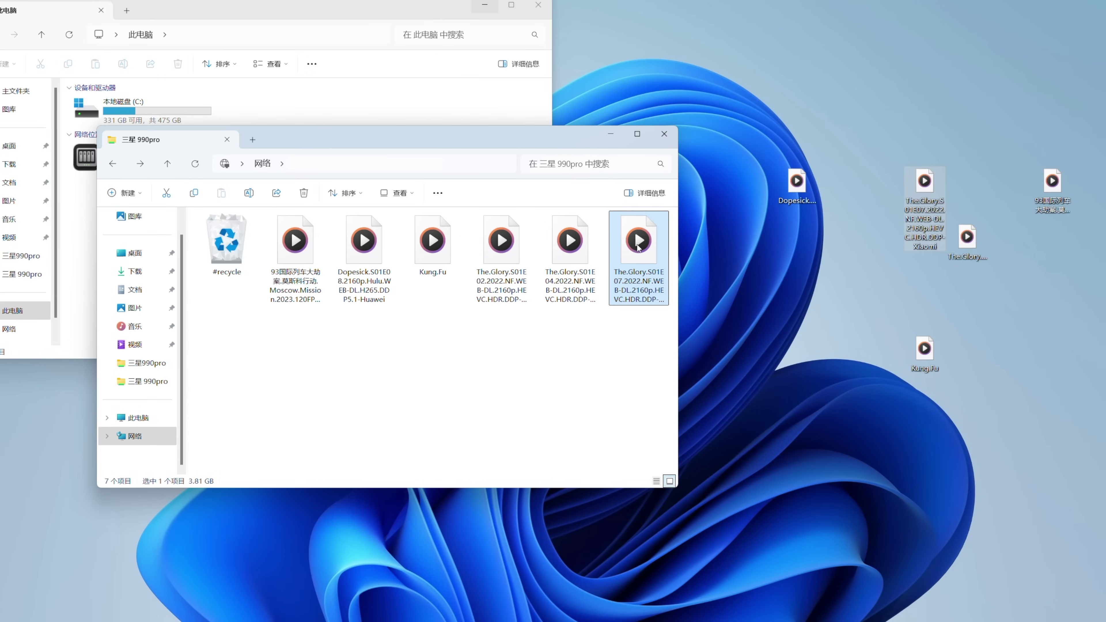
Copy The.Glory.S01E07 from the 三星 990pro share to the desktop, replacing the existing file, and copy the 93国际列车大劫案 video to the share
drag(639, 247, 1006, 113)
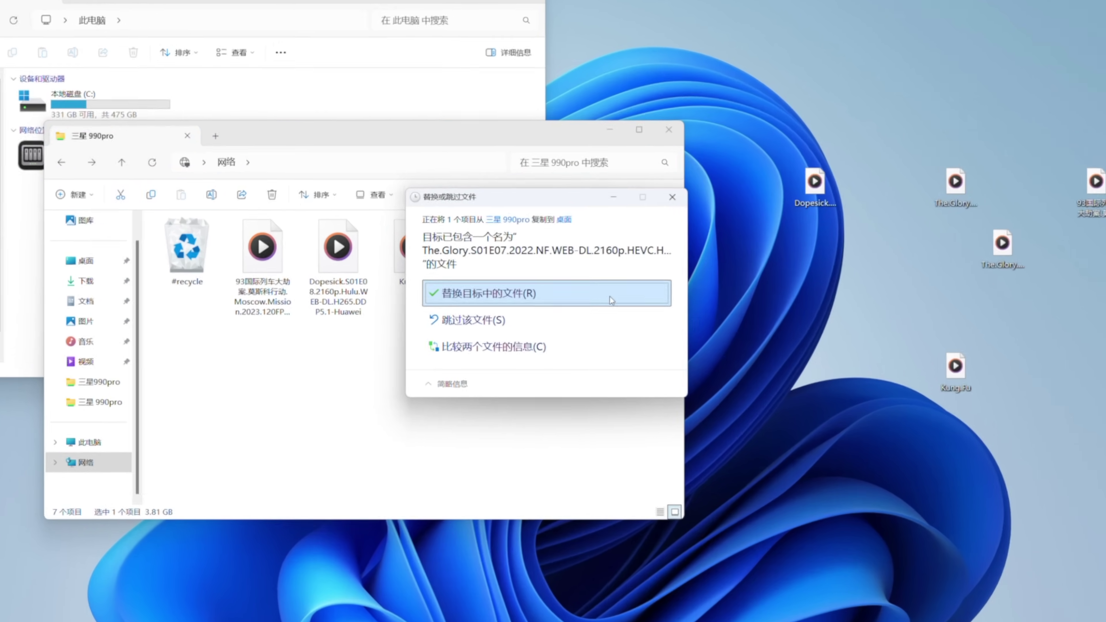
click(617, 293)
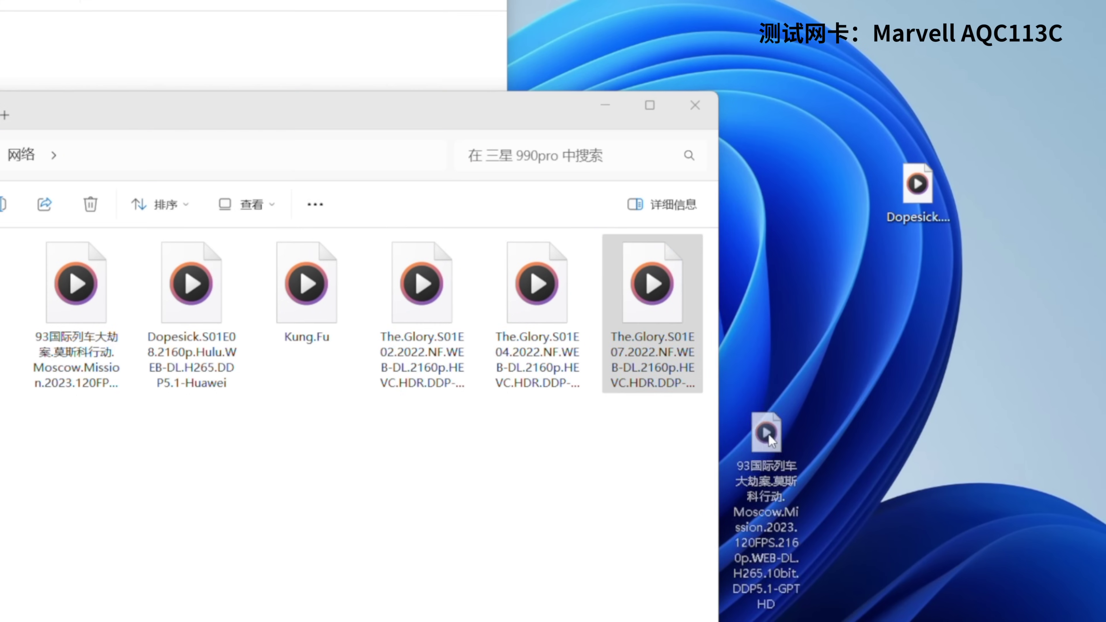
key(ctrl+v)
click(521, 354)
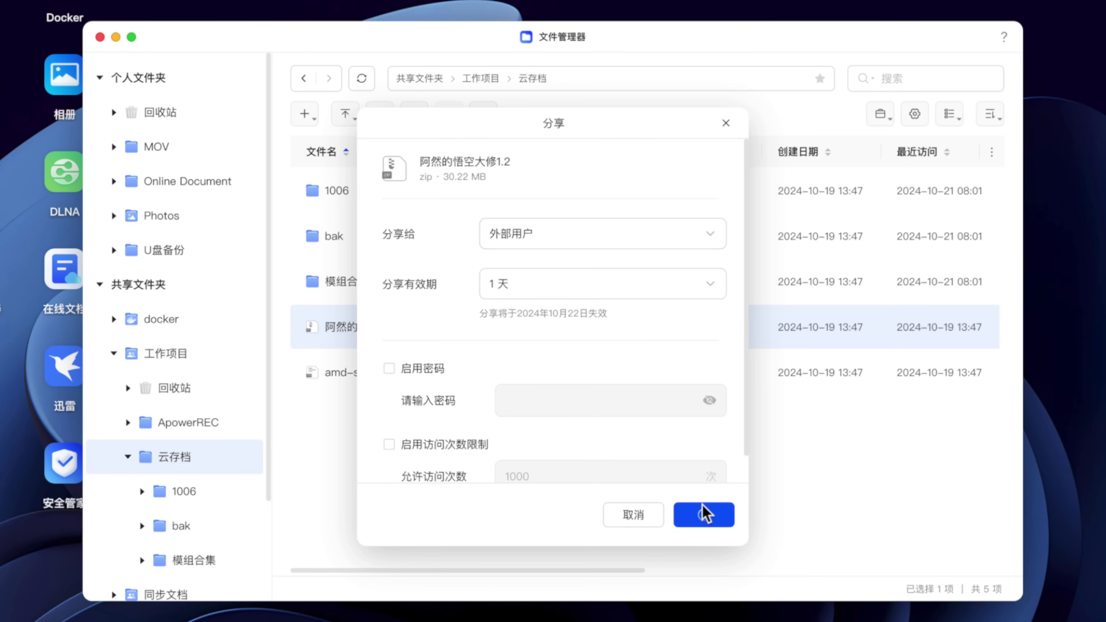
Create a share link for 阿然的悟空大修1.2.zip for external users (外部用户), valid for 1 天, and copy the link
click(705, 513)
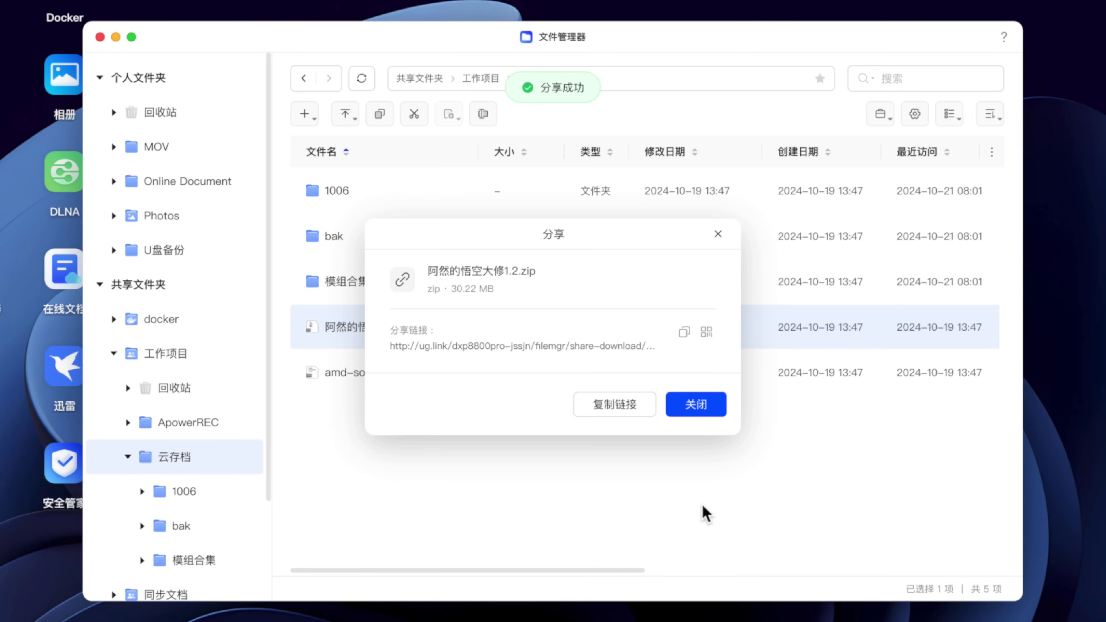
click(684, 332)
mouse_move(708, 335)
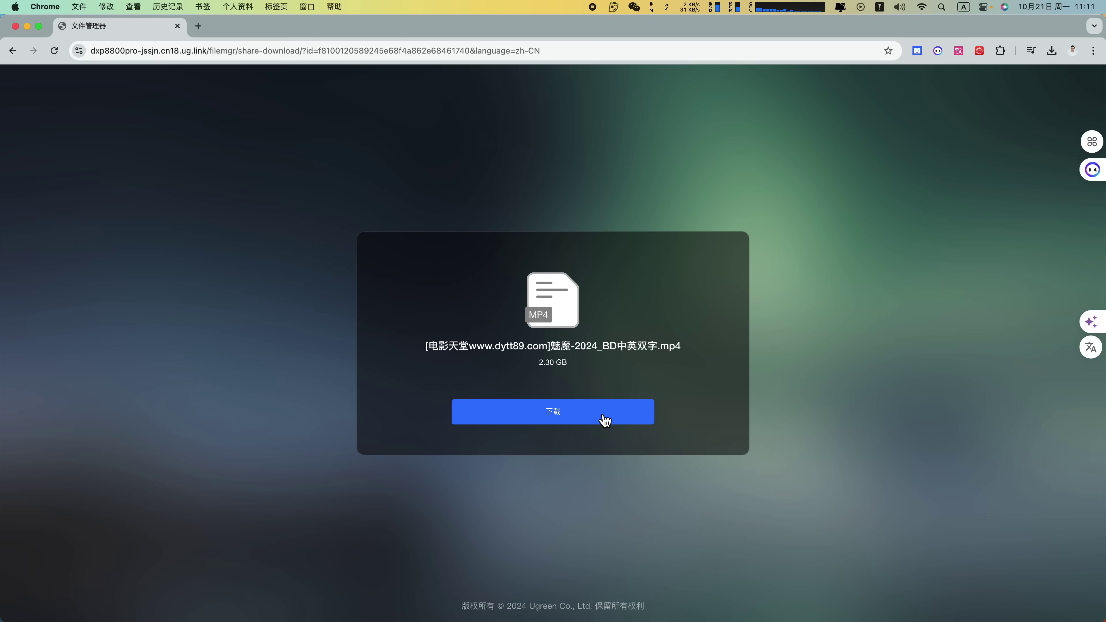
Download the shared 魅魔-2024 MP4 file and check its progress in the browser's recent downloads
click(605, 422)
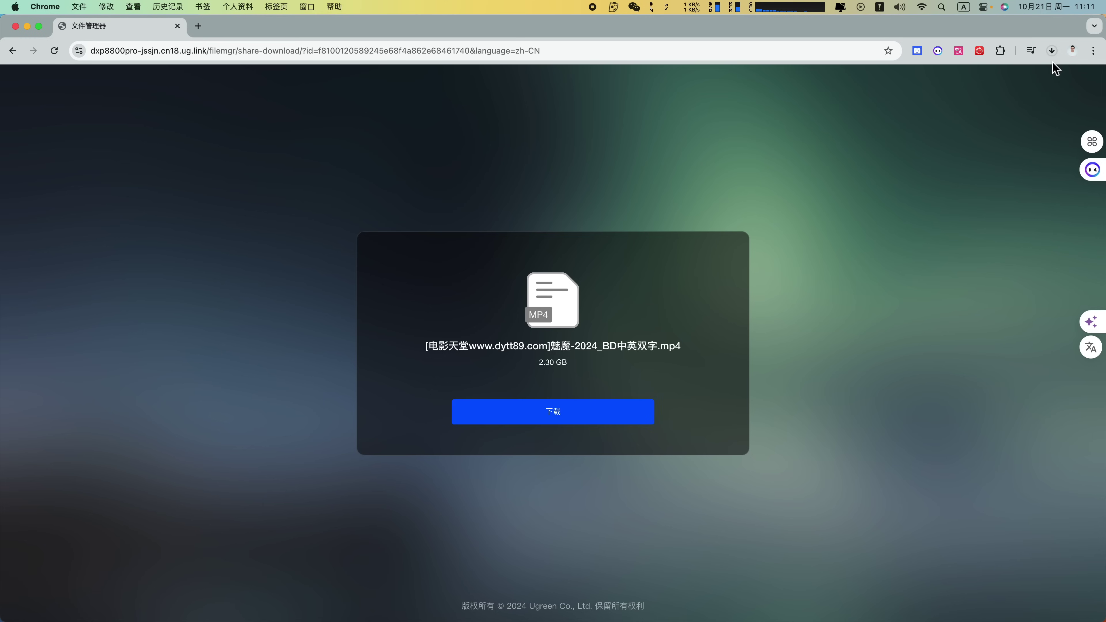
click(1052, 51)
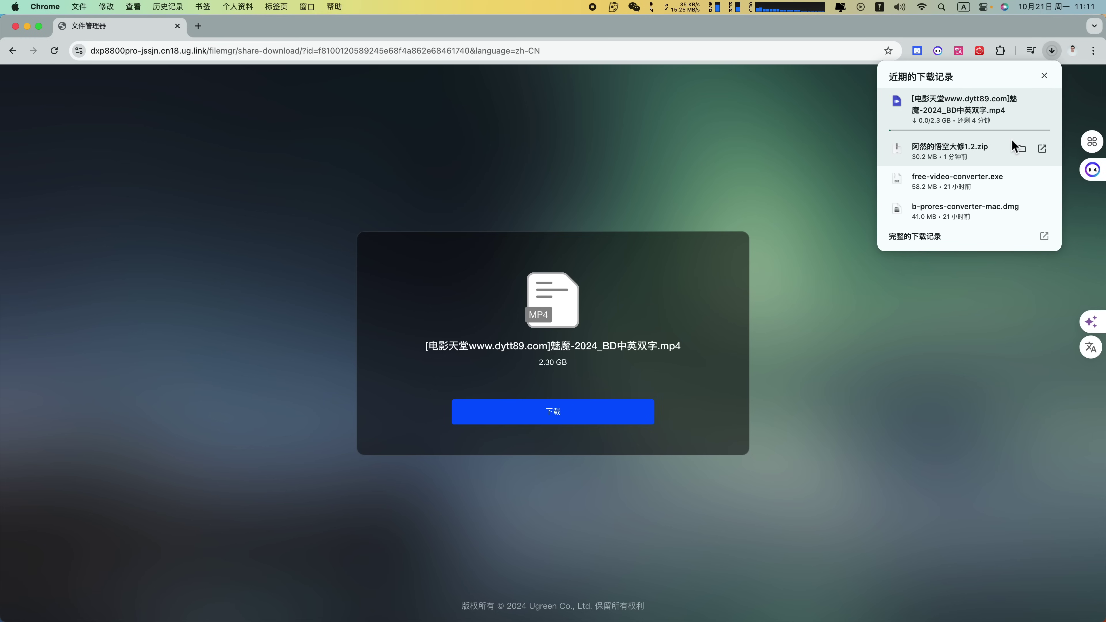
click(1052, 51)
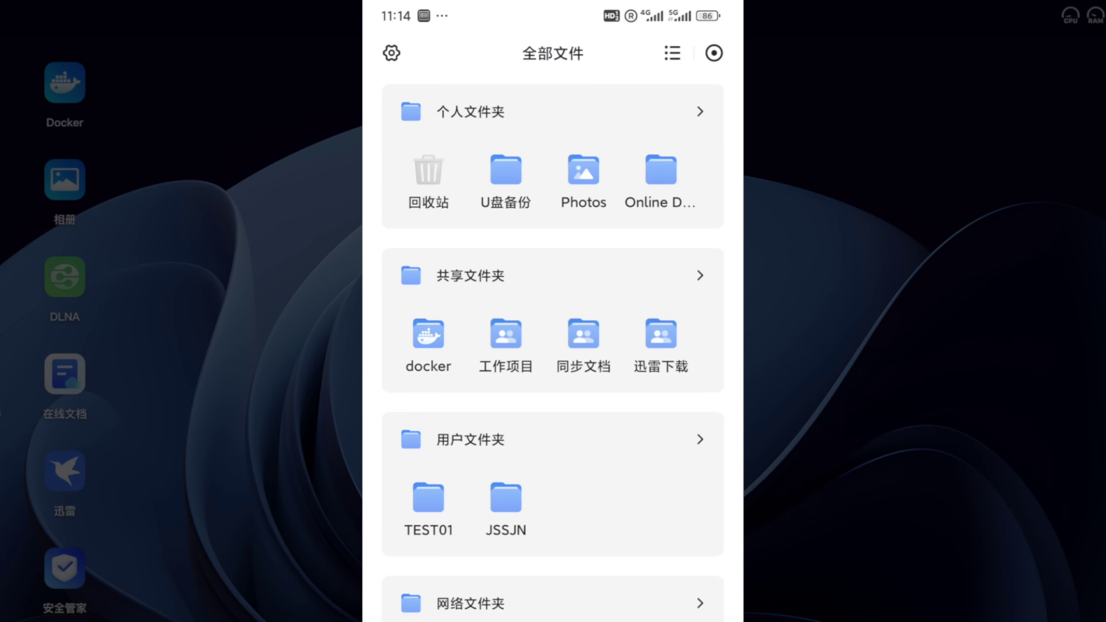
Open the second folder under 用户文件夹 in the mobile file list
click(506, 501)
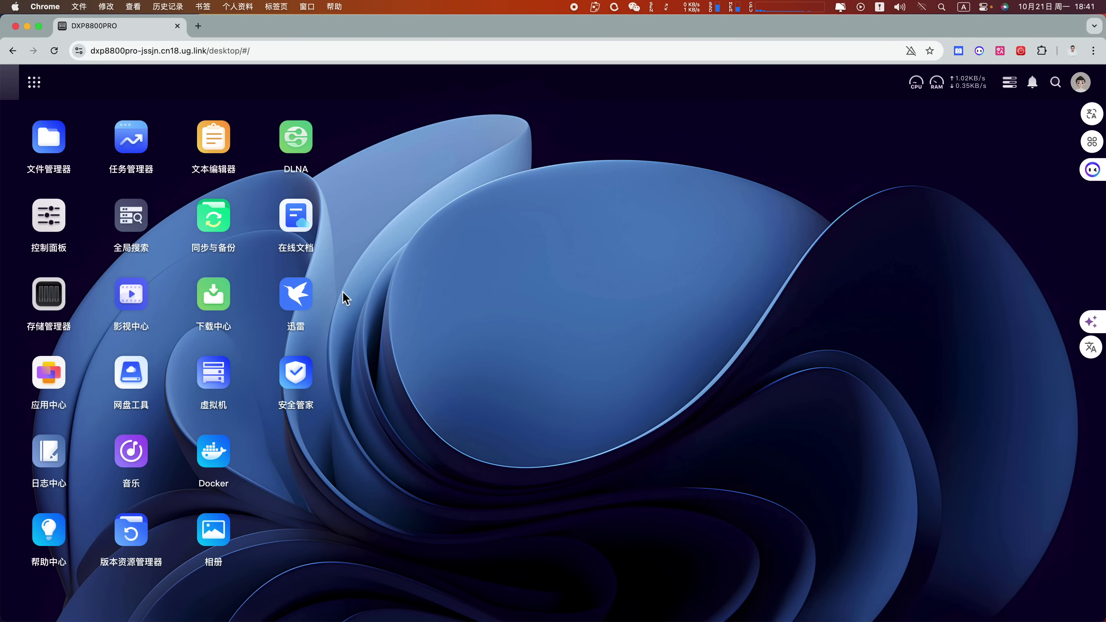
Open the virtual machine app (虚拟机) and view the App Center's complete application list in full screen
click(212, 374)
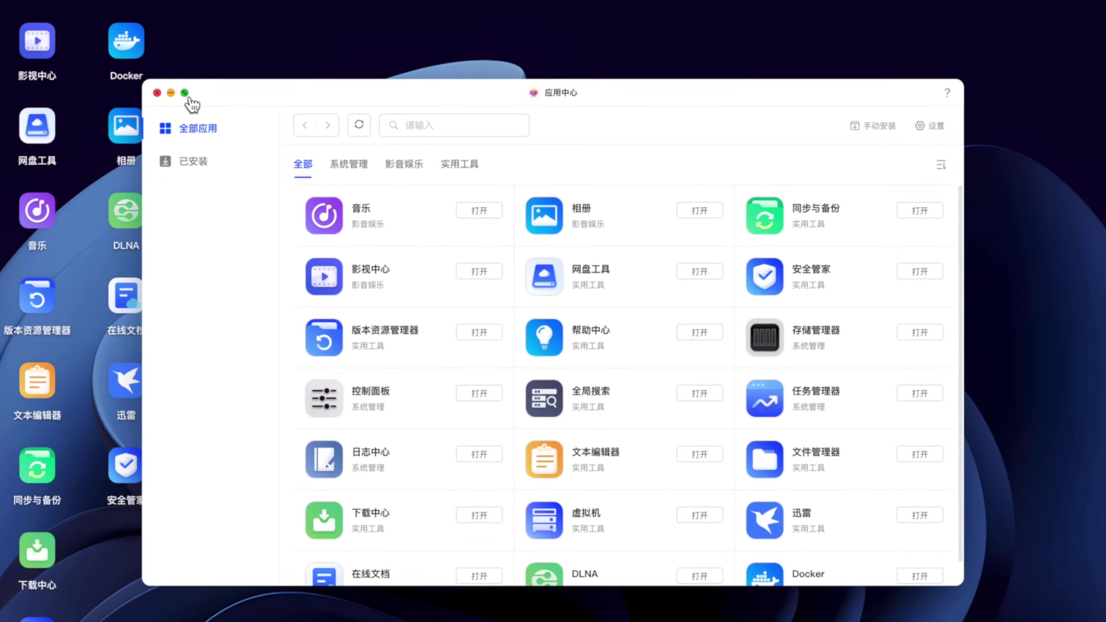
click(190, 96)
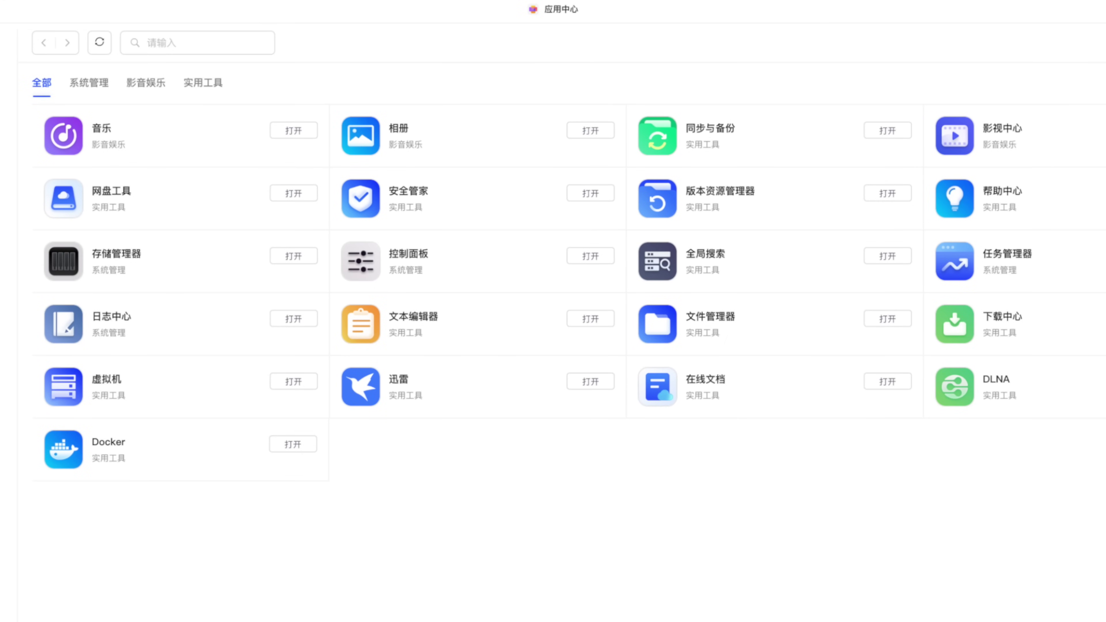
key(Escape)
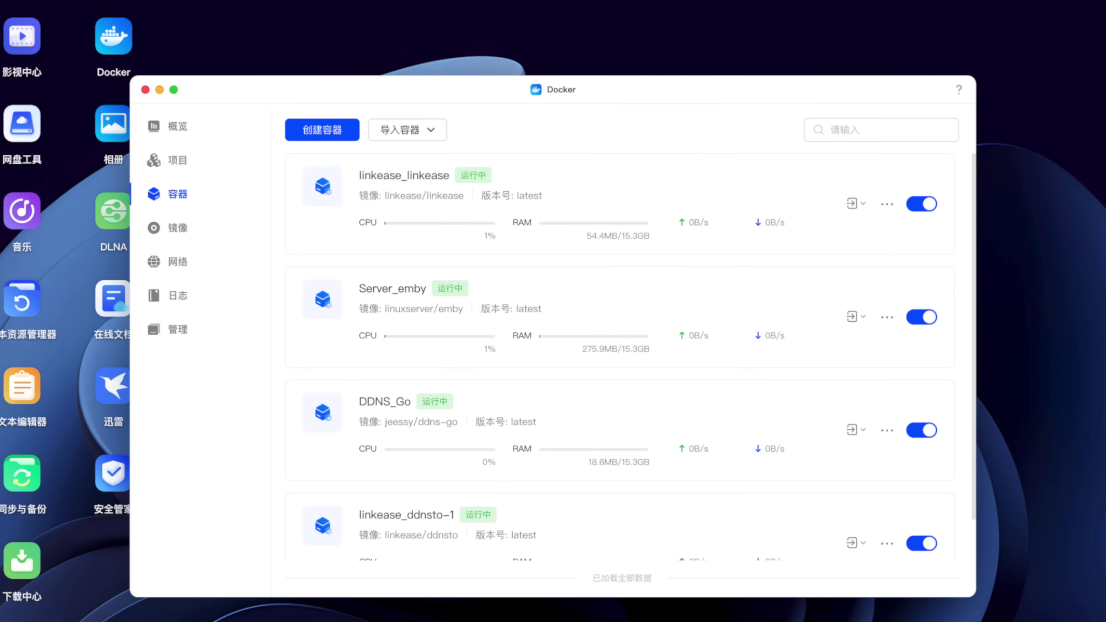
Toggle the running state of the linkease_linkease container
click(933, 196)
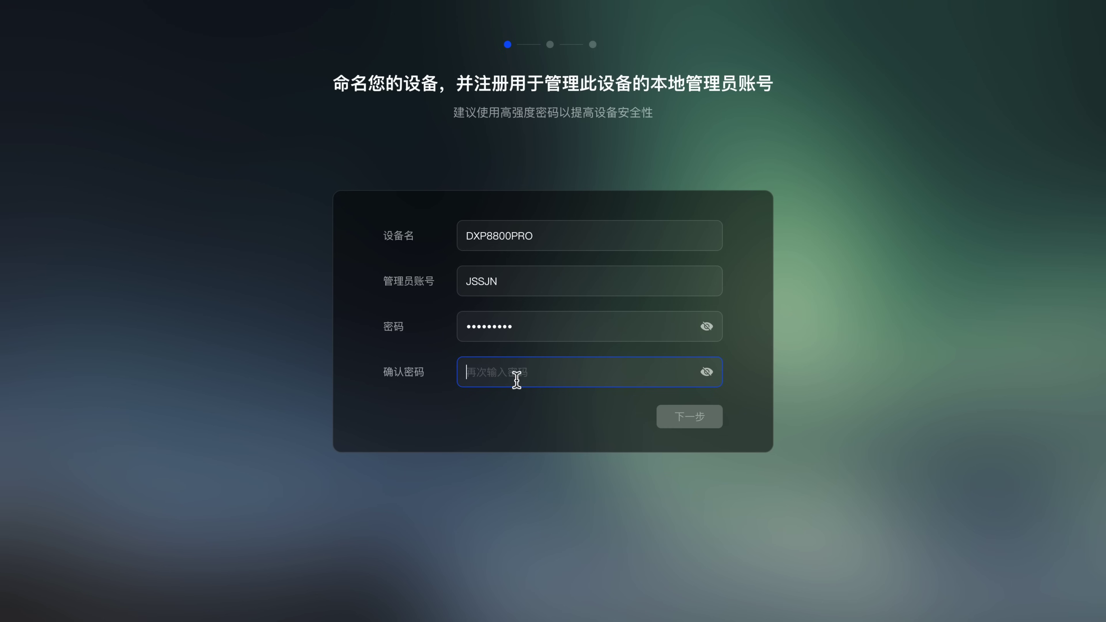
Re-enter the administrator password in the confirmation field, submit the device registration and decline saving the password in the browser
text(a)
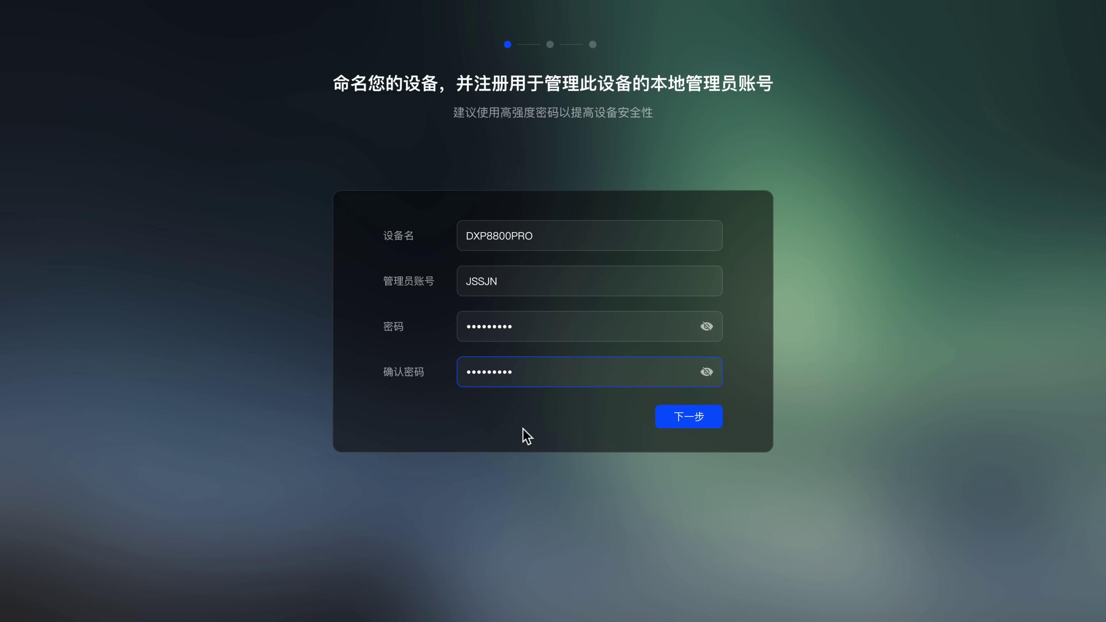
click(696, 419)
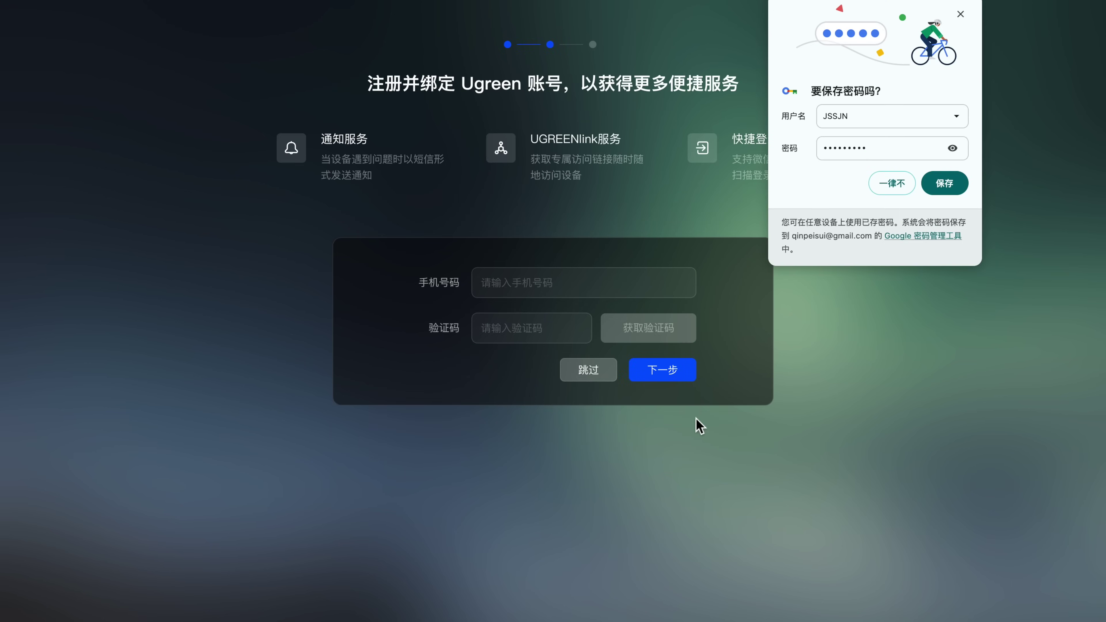
click(891, 192)
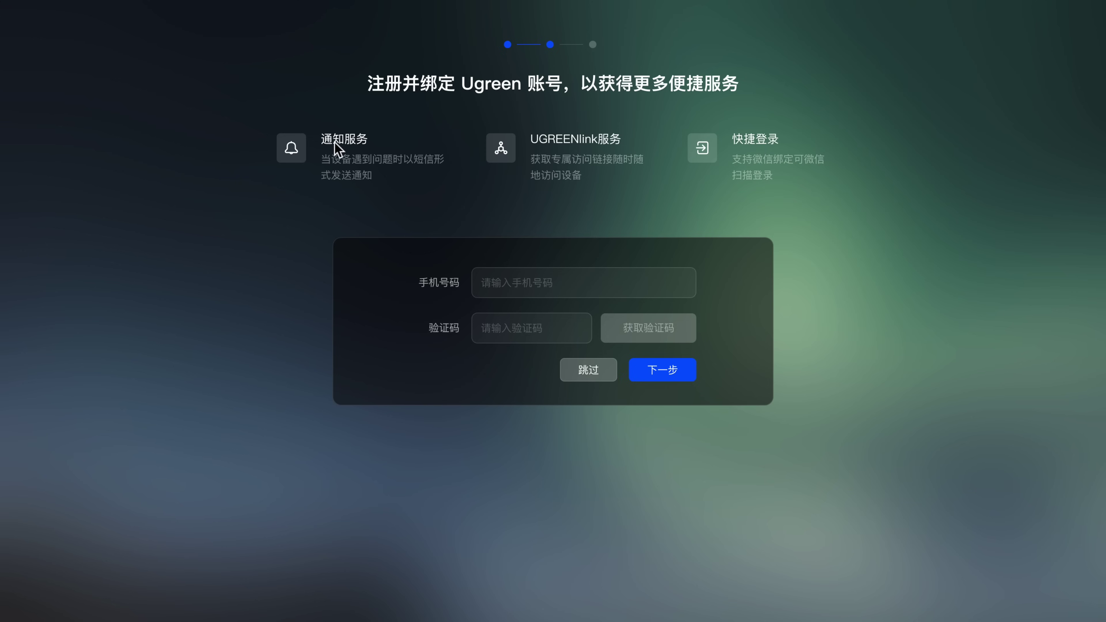
Skip registering and binding a Ugreen account during the device setup
click(591, 375)
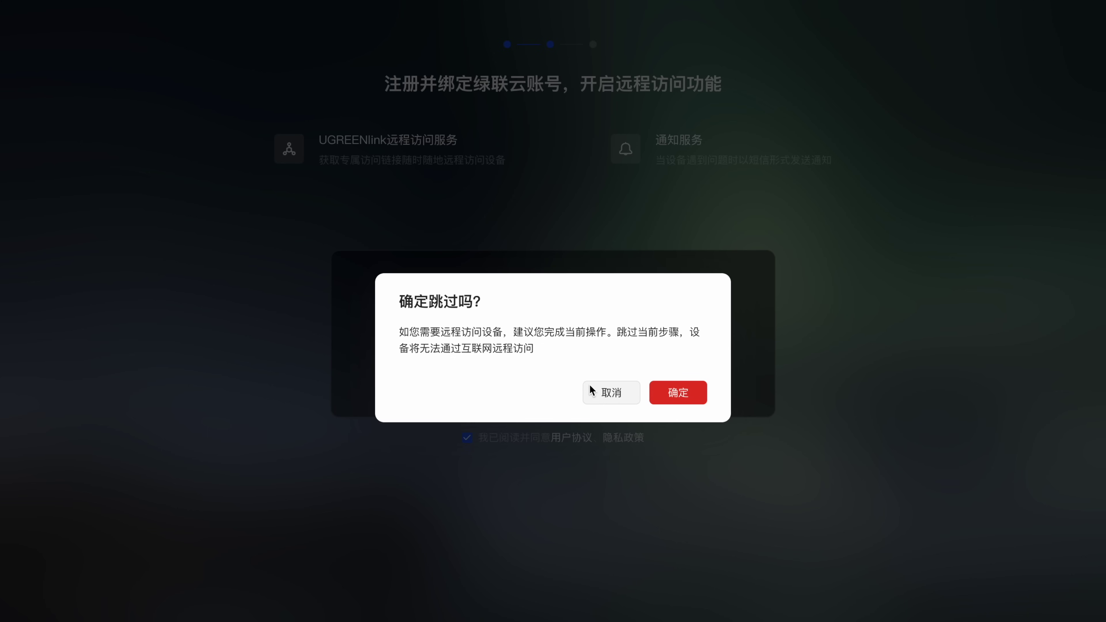
click(678, 393)
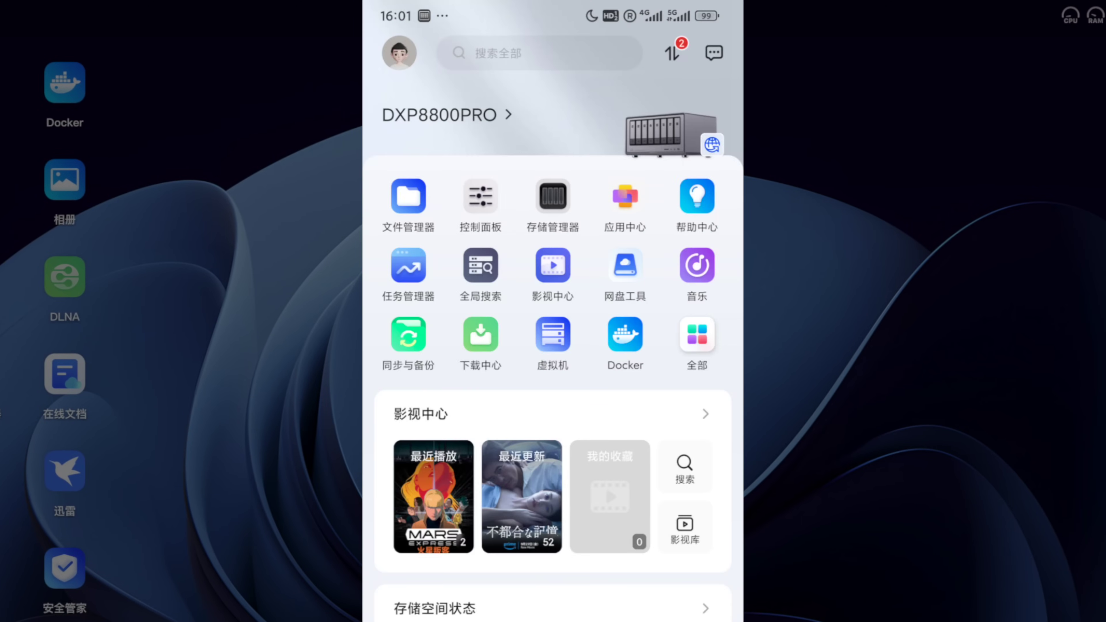
Open the Photos folder inside 个人文件夹 in the mobile file manager (文件管理器)
click(409, 196)
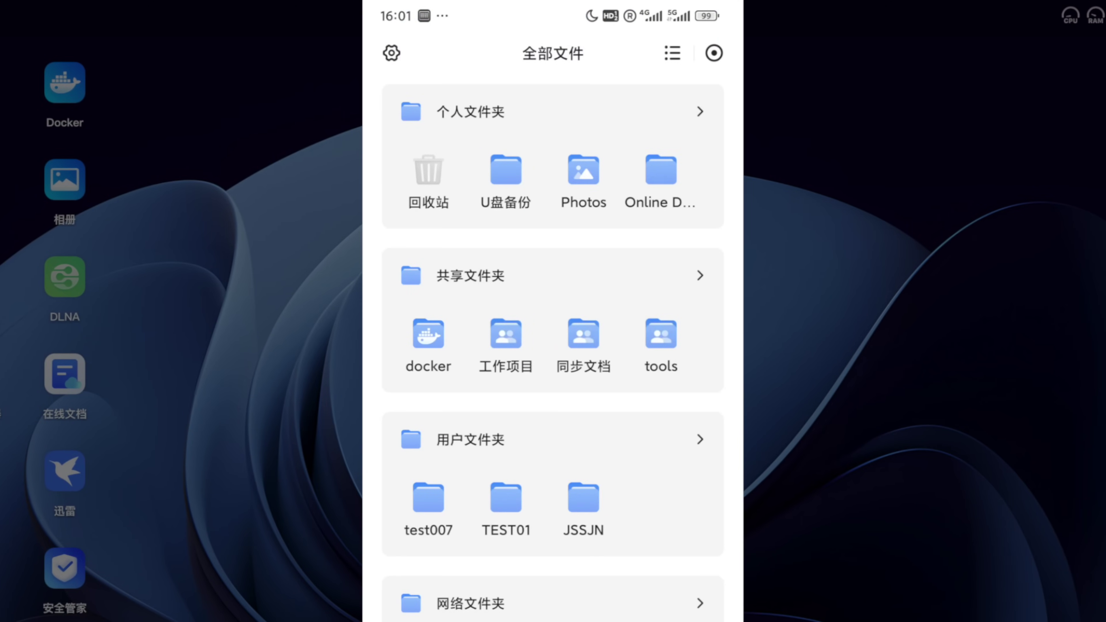
click(471, 111)
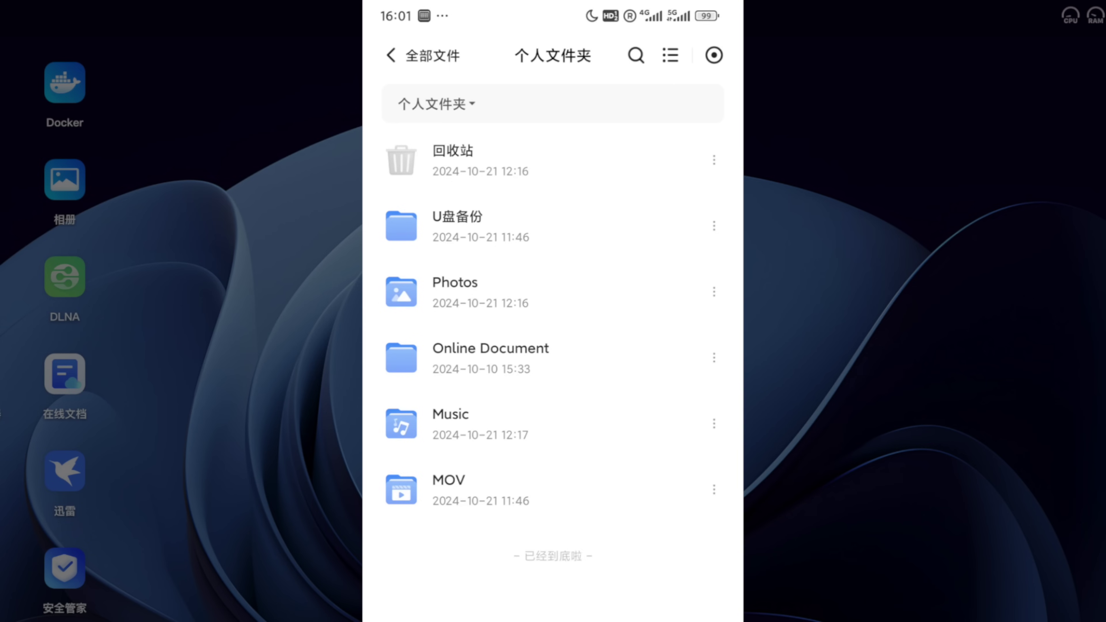
click(455, 292)
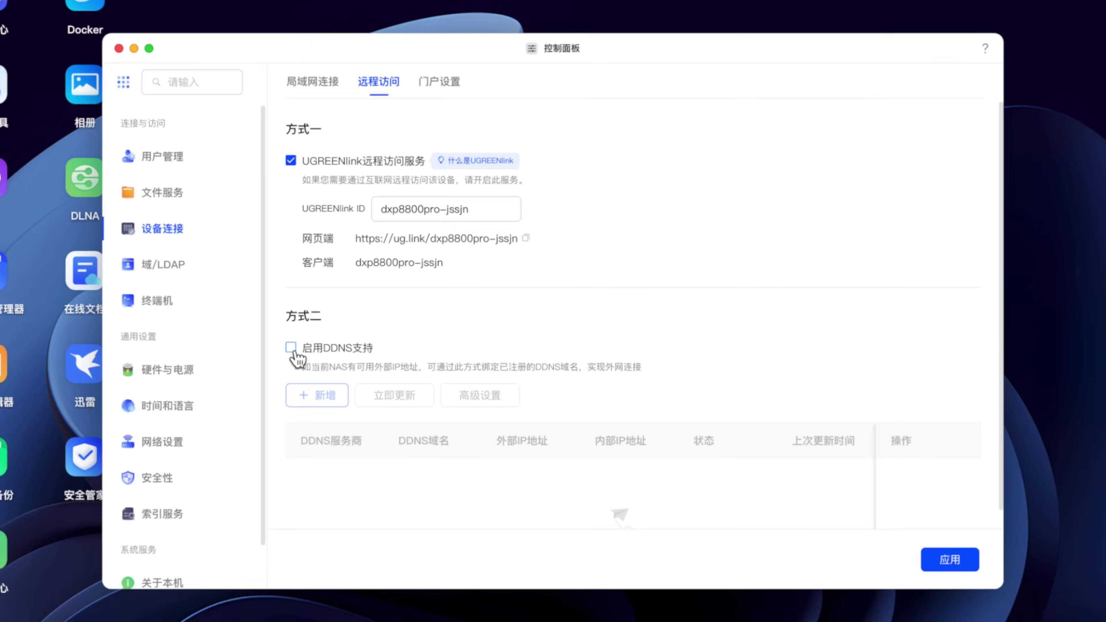
Enable DDNS support (启用DDNS支持) for remote access and start adding a new DDNS entry
click(293, 350)
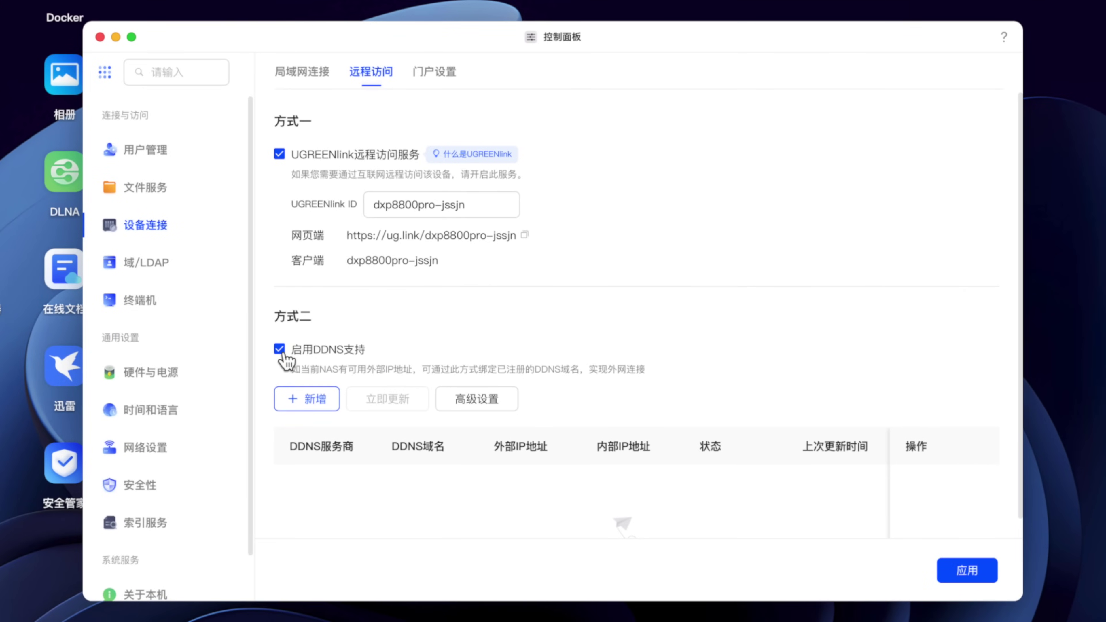
click(320, 403)
click(707, 204)
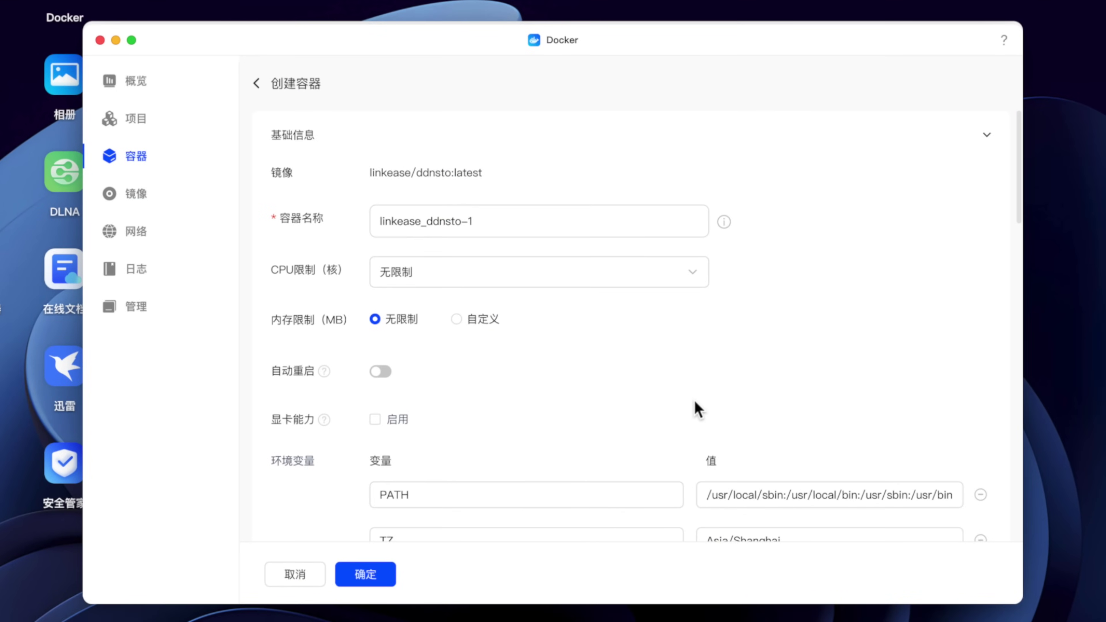
Examine the CPU limit choices and the remaining creation settings of the linkease_ddnsto-1 container
click(678, 276)
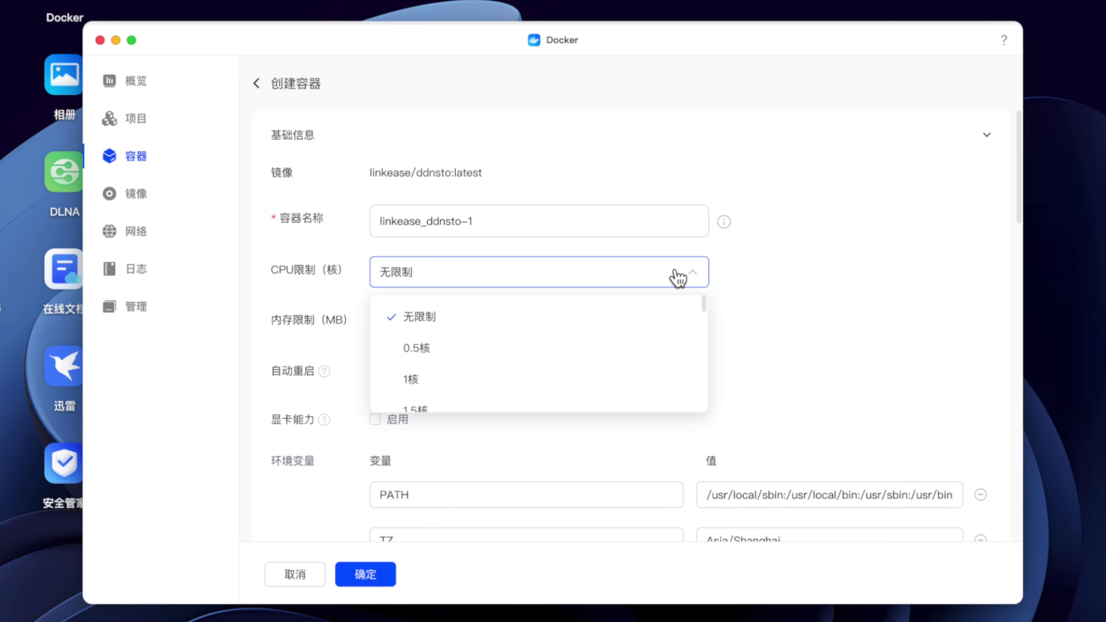
click(818, 307)
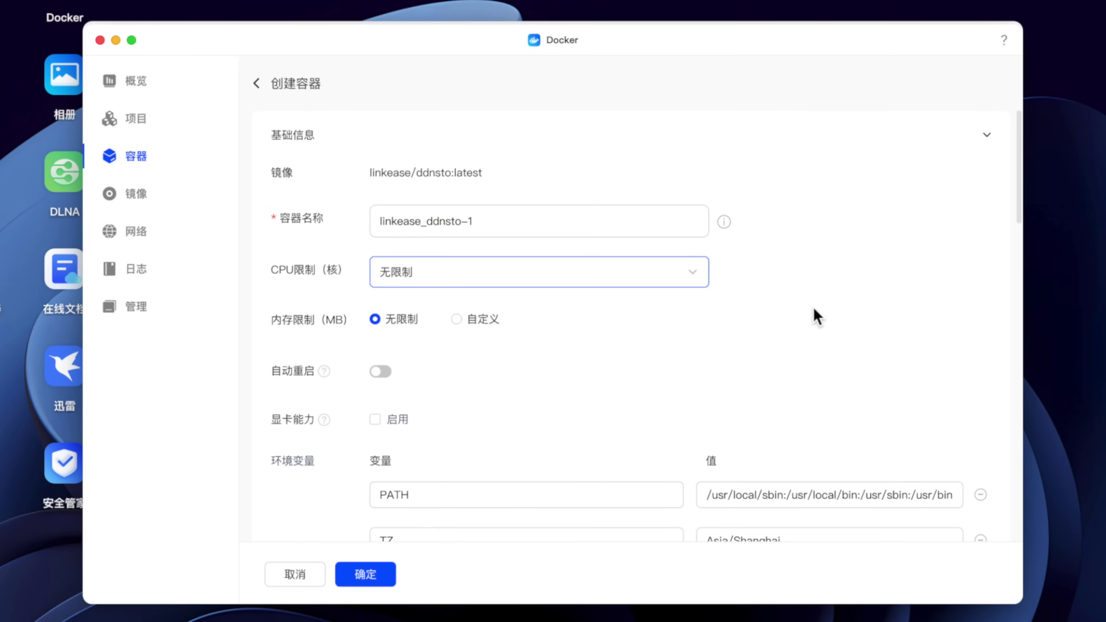
scroll(805, 351, down, 3)
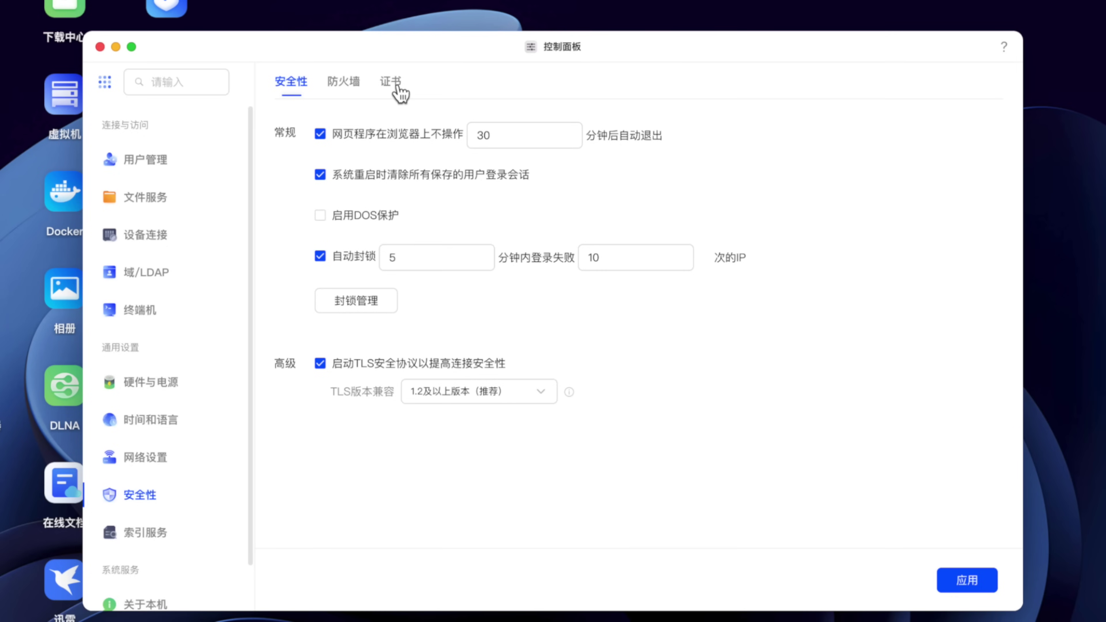
Show the certificates (证书) in the control panel's security settings (安全性)
click(398, 86)
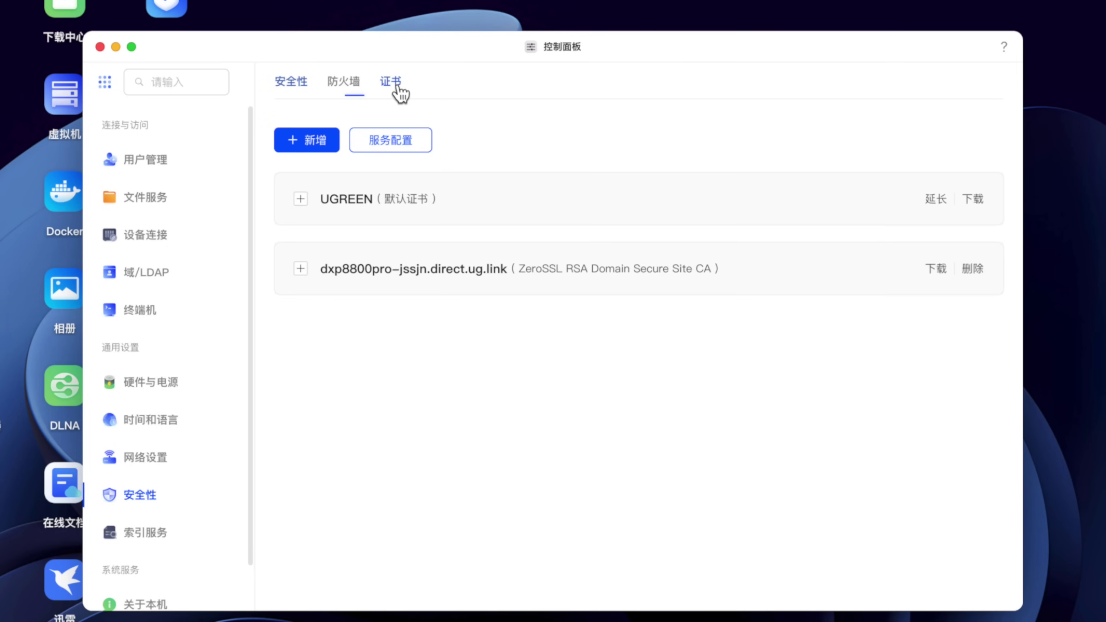
Start adding a new certificate with the import option (导入证书) and proceed past the method selection
click(310, 141)
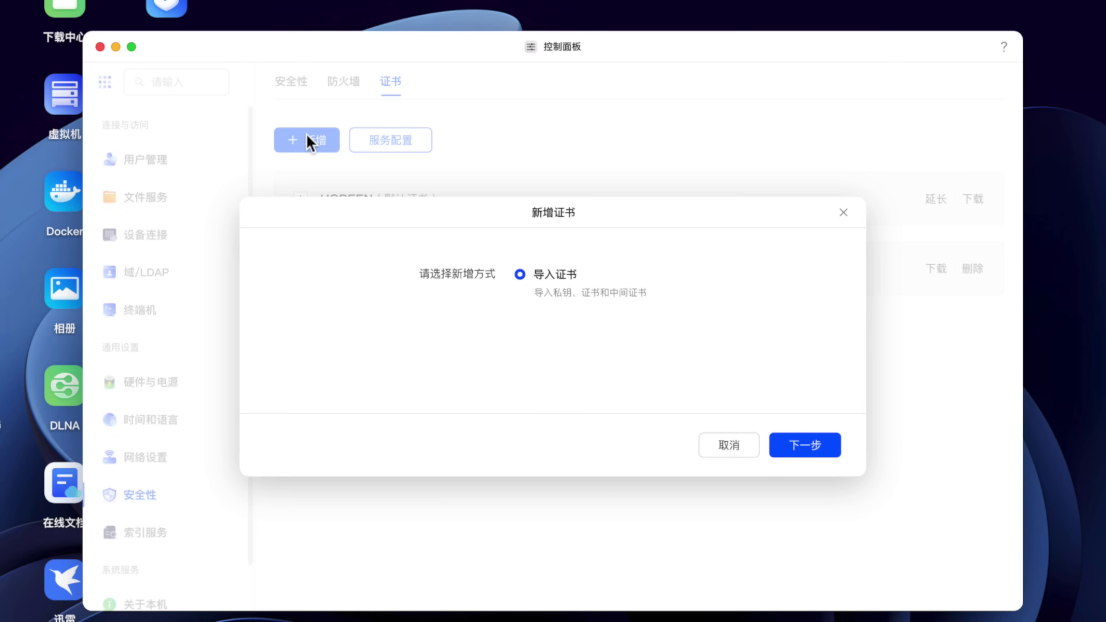
click(836, 447)
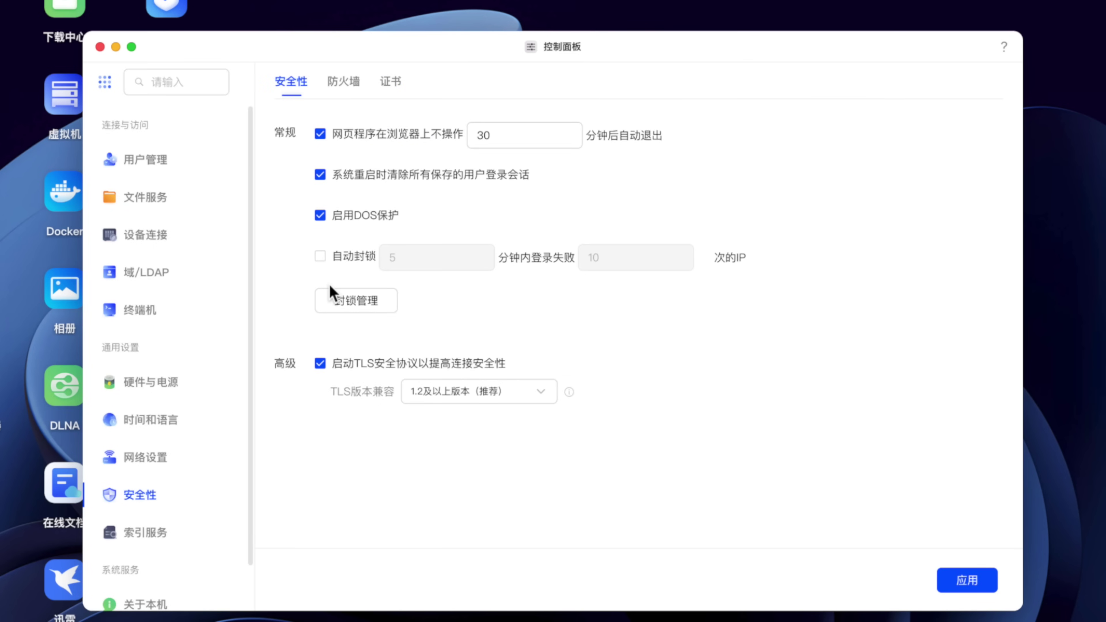
Enable automatic IP blocking (自动封锁) after failed logins and select its minutes value for editing
click(321, 257)
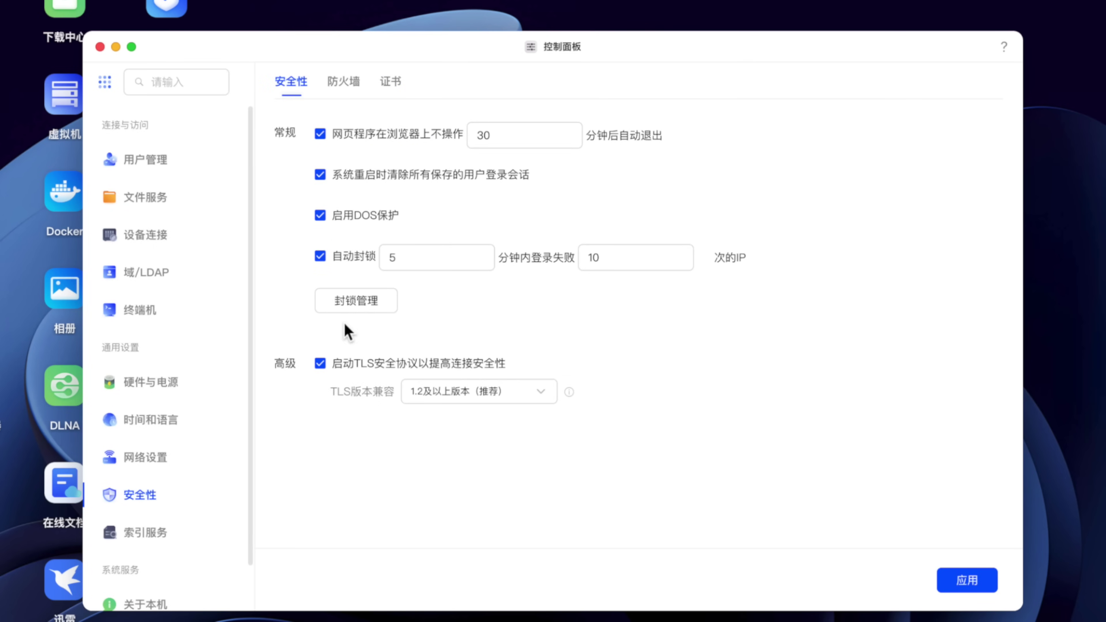
click(425, 262)
drag(425, 262, 367, 273)
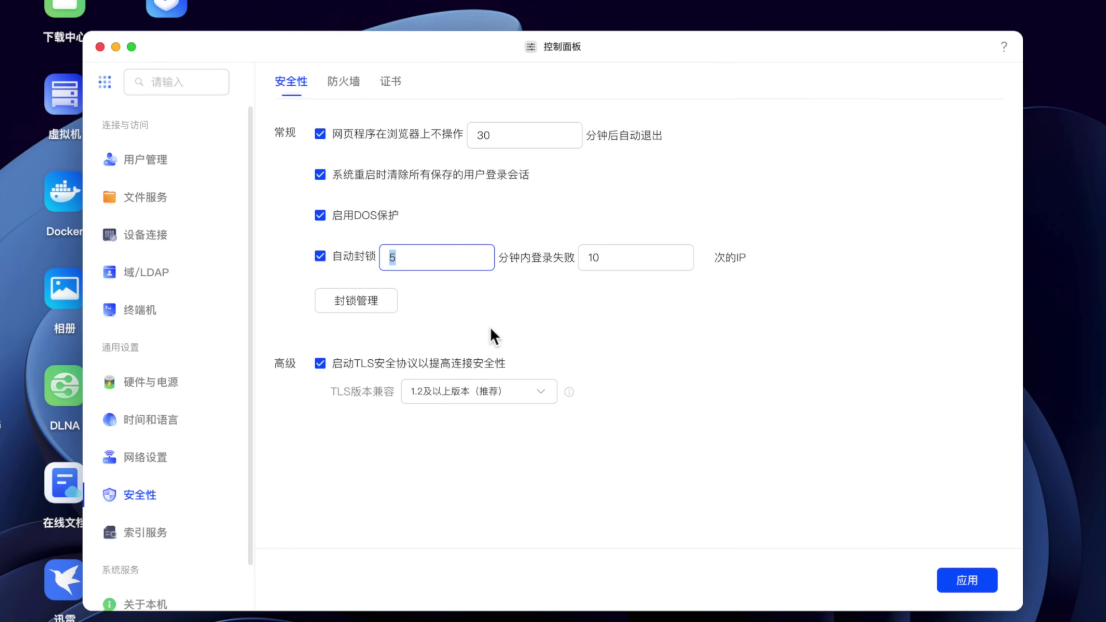
click(560, 306)
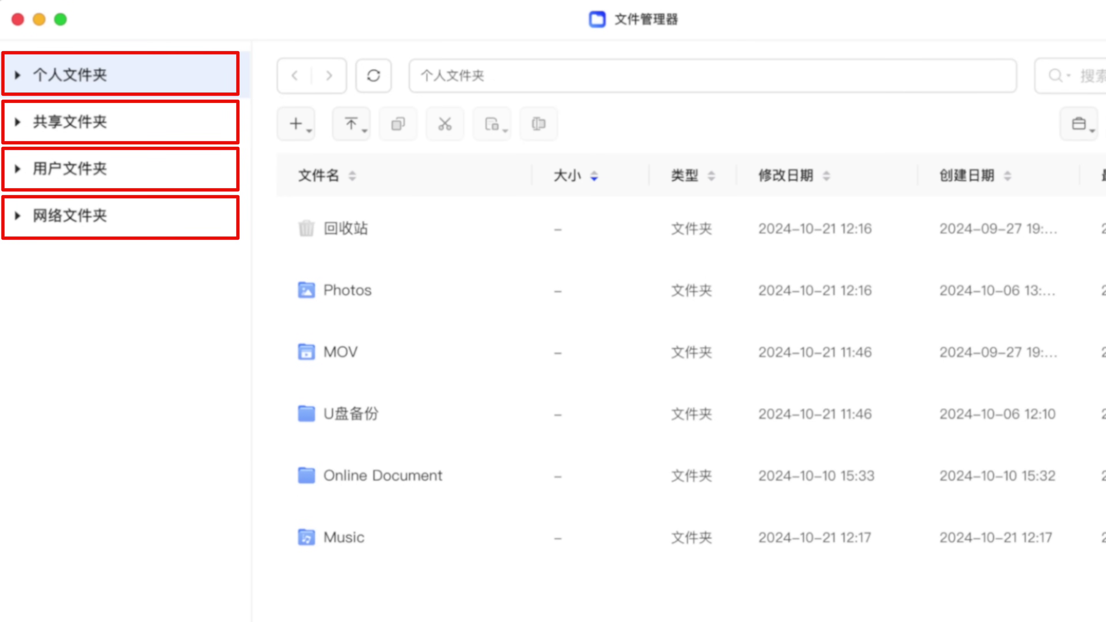
Expand the shared folders (共享文件夹) in the desktop file manager and open the 同步文档 folder
click(27, 77)
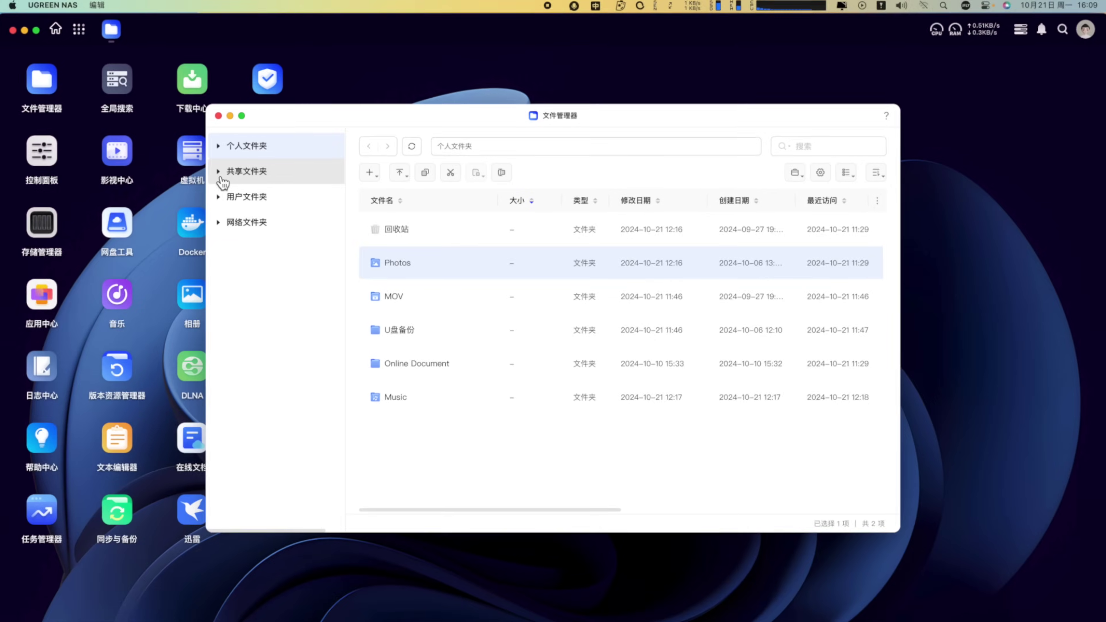
click(217, 170)
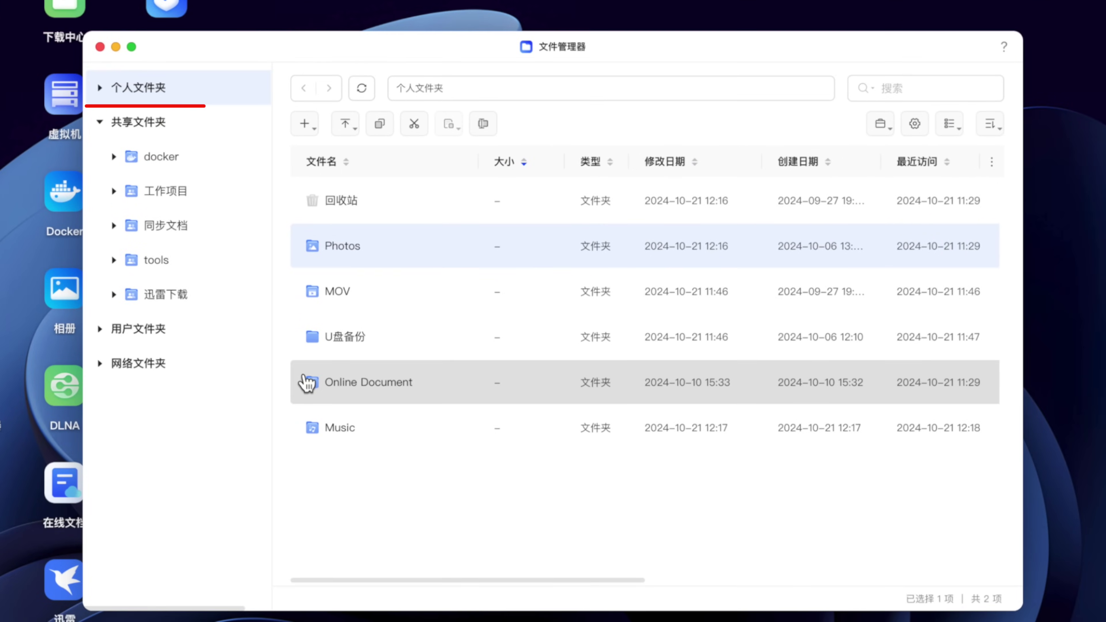
click(199, 239)
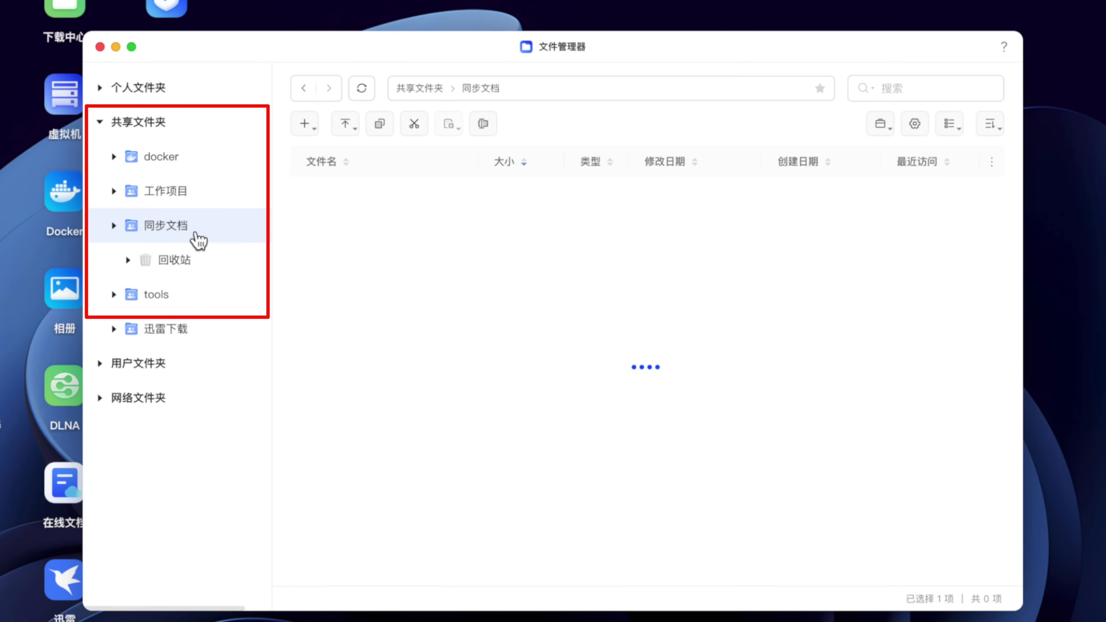
Share new.docx from the 同步文档 folder with the device user TEST01
right_click(364, 252)
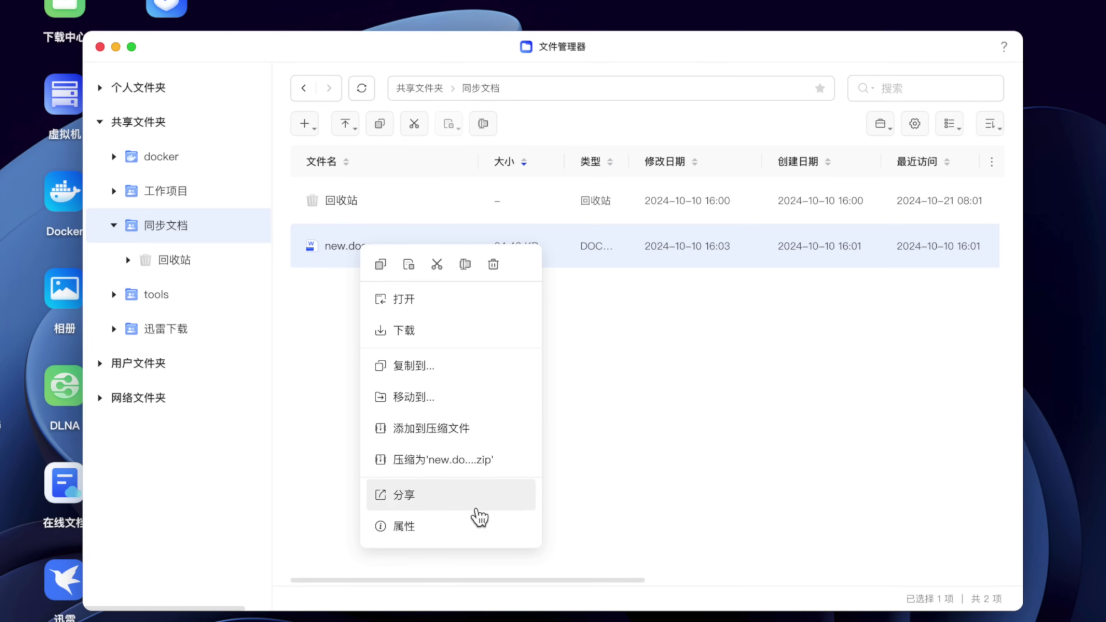
click(489, 506)
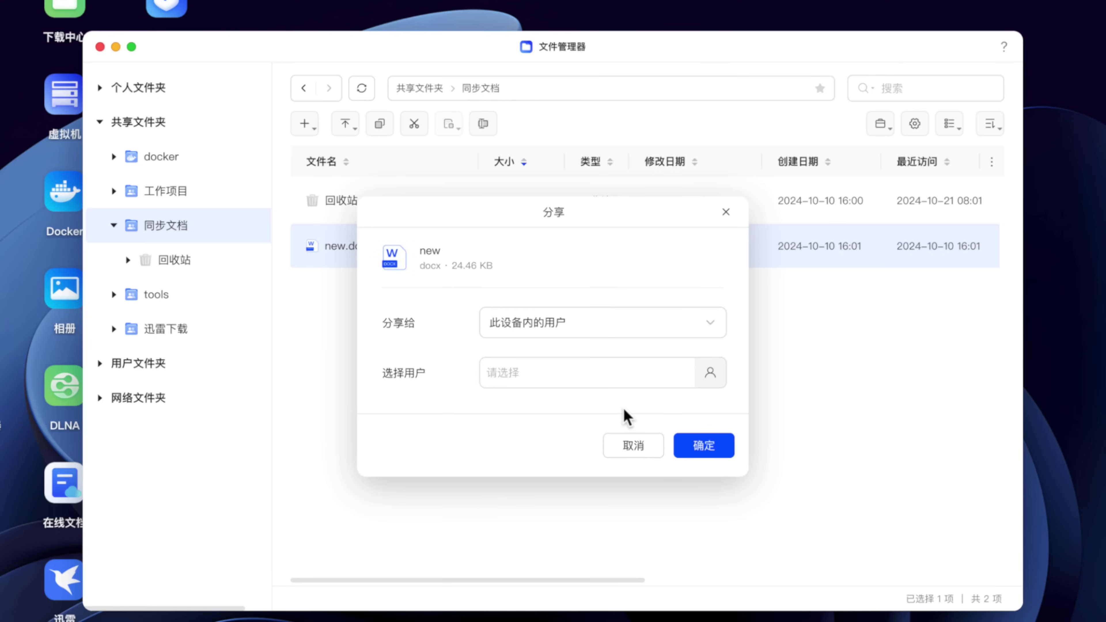
click(711, 375)
click(468, 429)
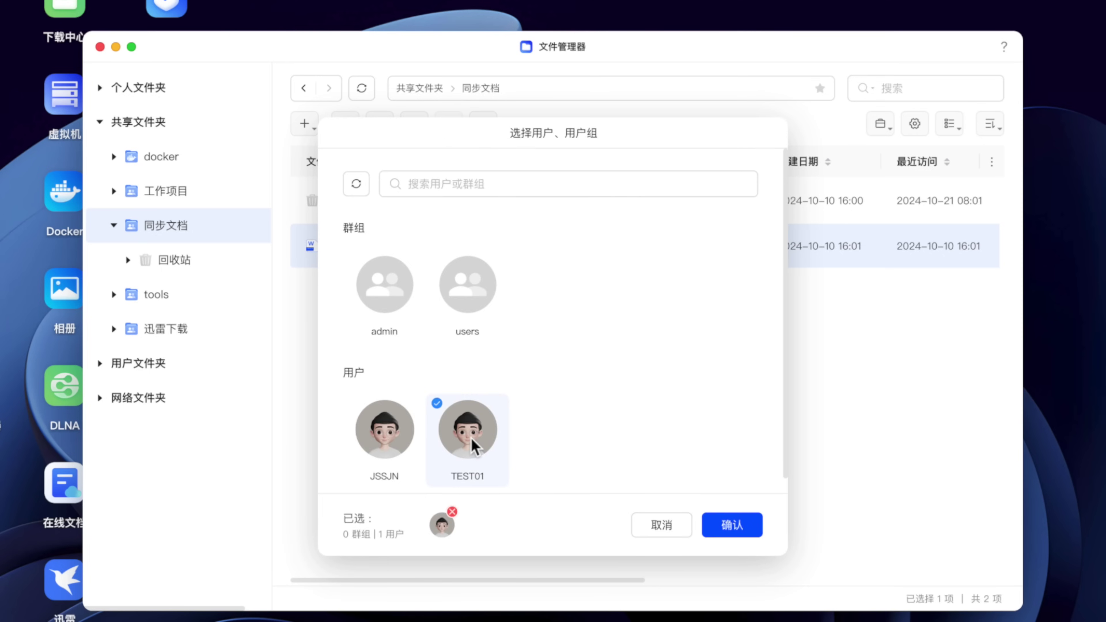
click(736, 526)
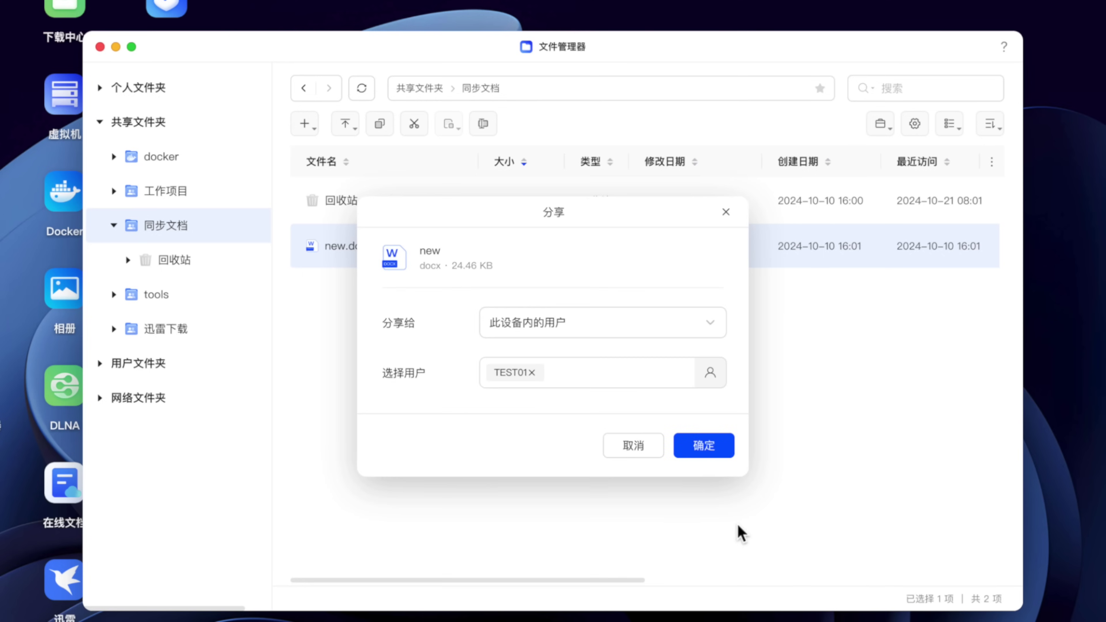
click(710, 454)
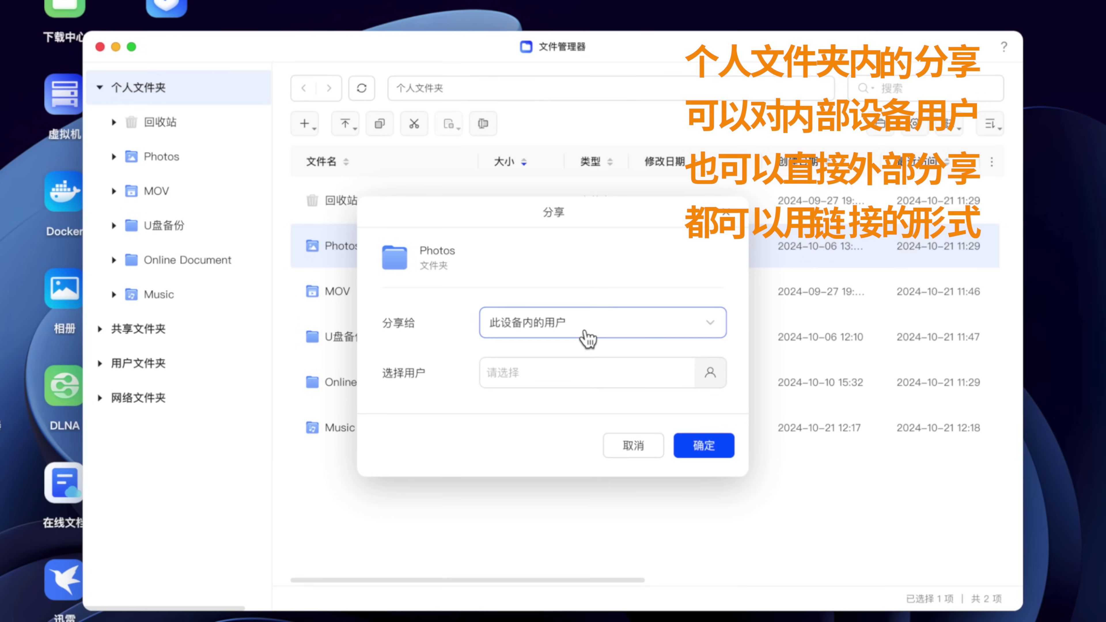
Share the Photos folder with external users (外部用户)
click(582, 328)
click(571, 376)
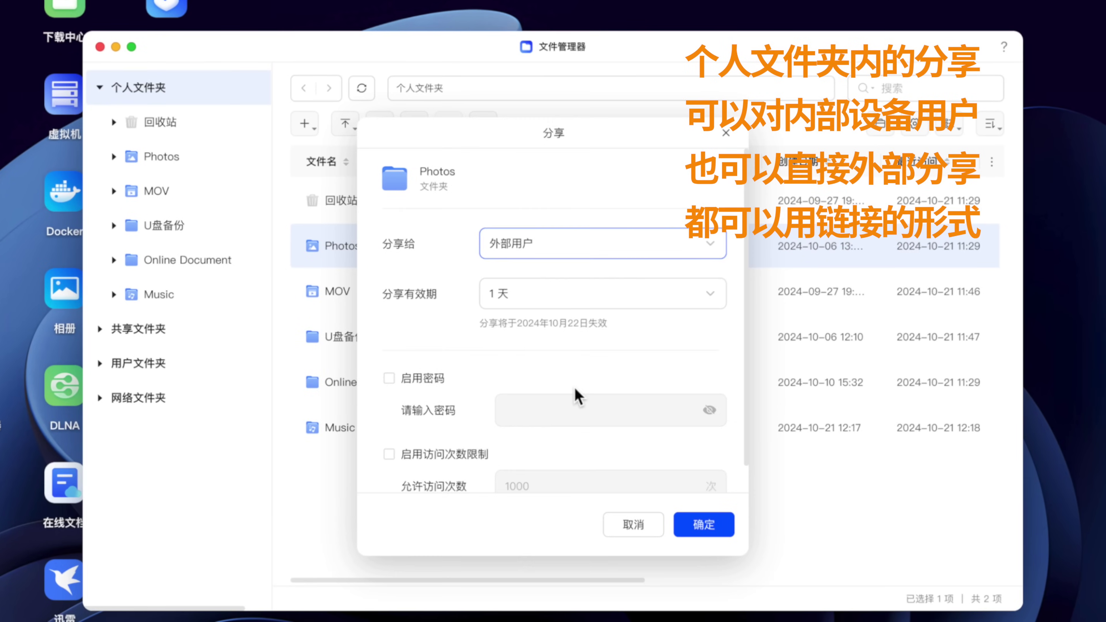
click(704, 525)
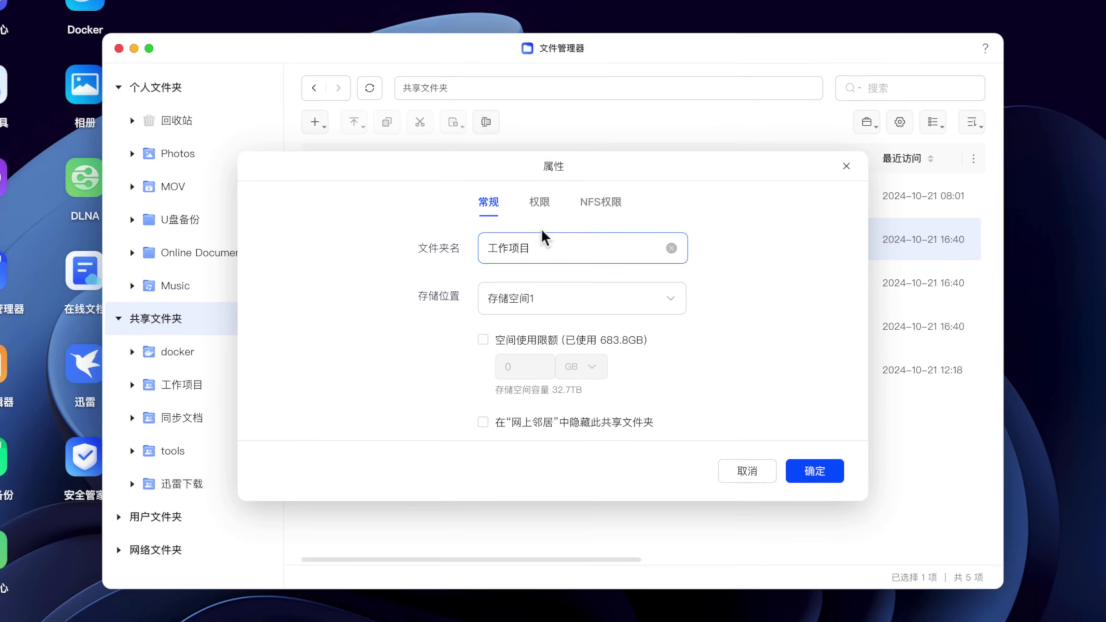
Show the user permissions (权限) of the 工作项目 shared folder and close its properties without changes
click(541, 198)
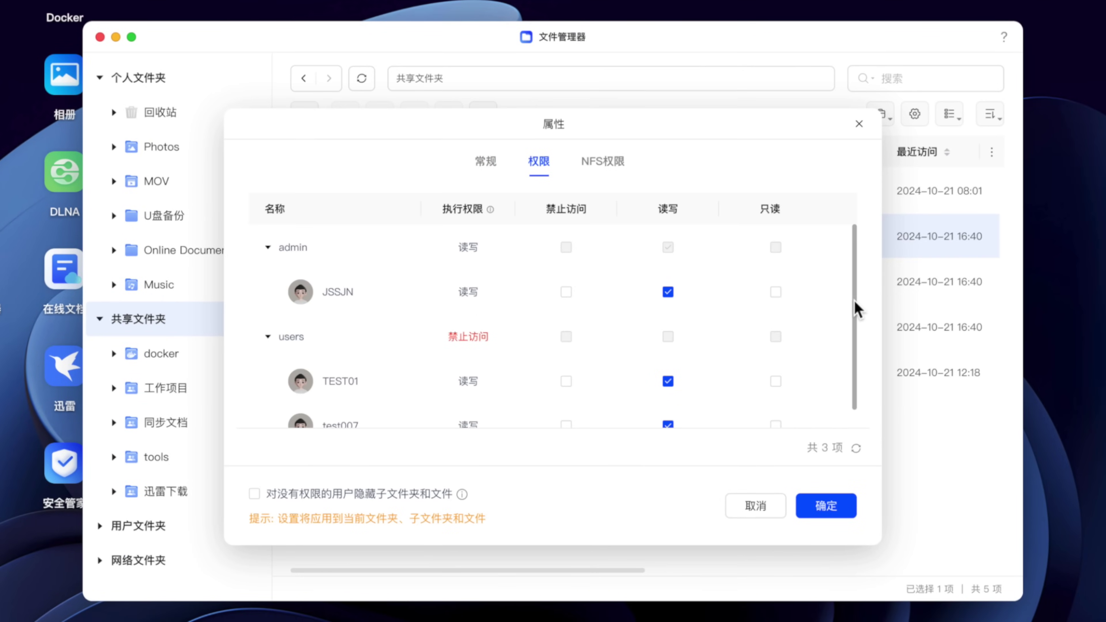
click(766, 510)
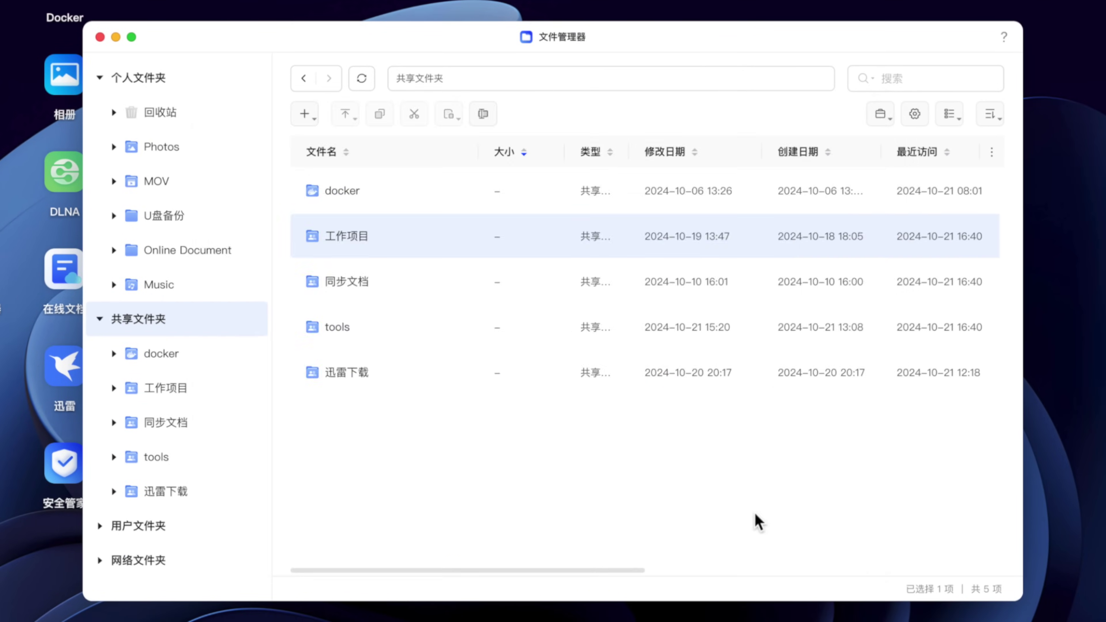
Give the user test007 read-only (只读) permission on the 迅雷下载 shared folder
right_click(438, 385)
click(542, 610)
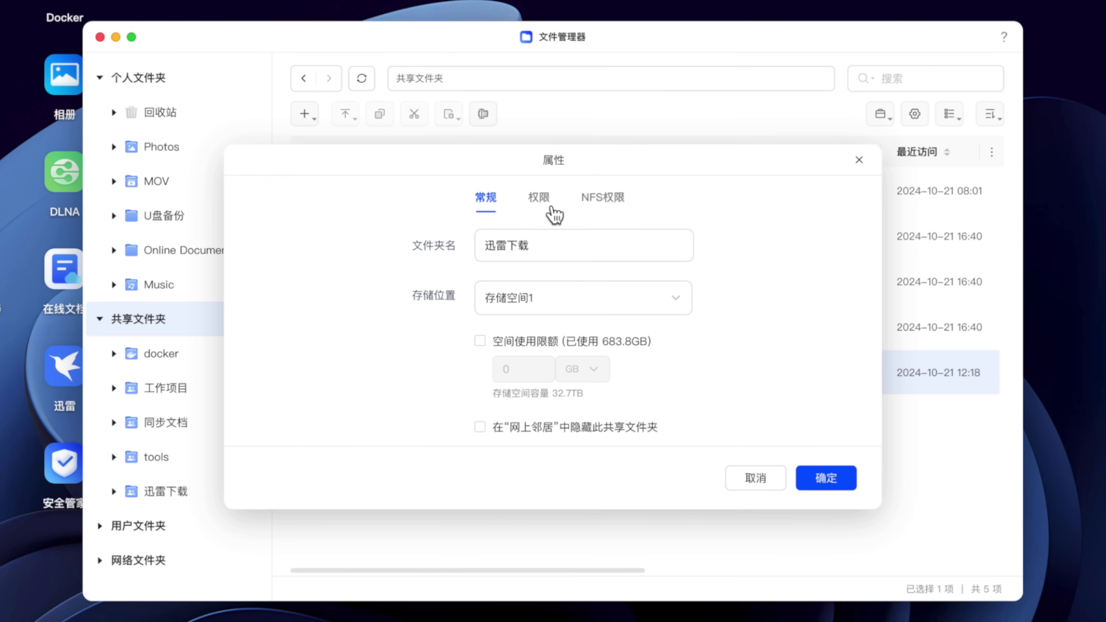
click(540, 198)
scroll(855, 414, down, 1)
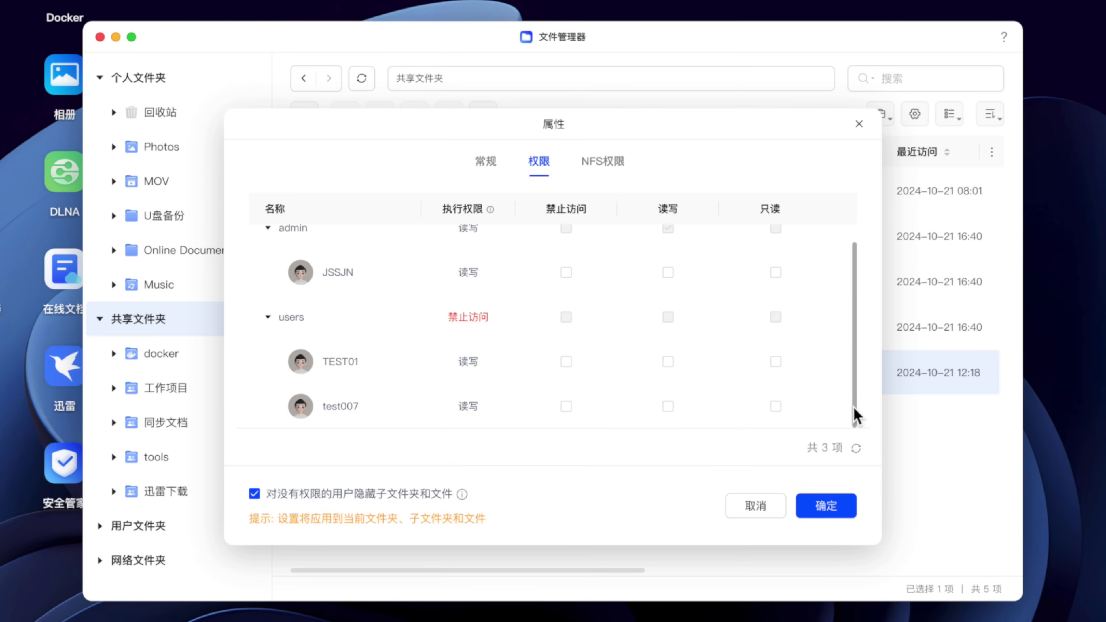
click(776, 407)
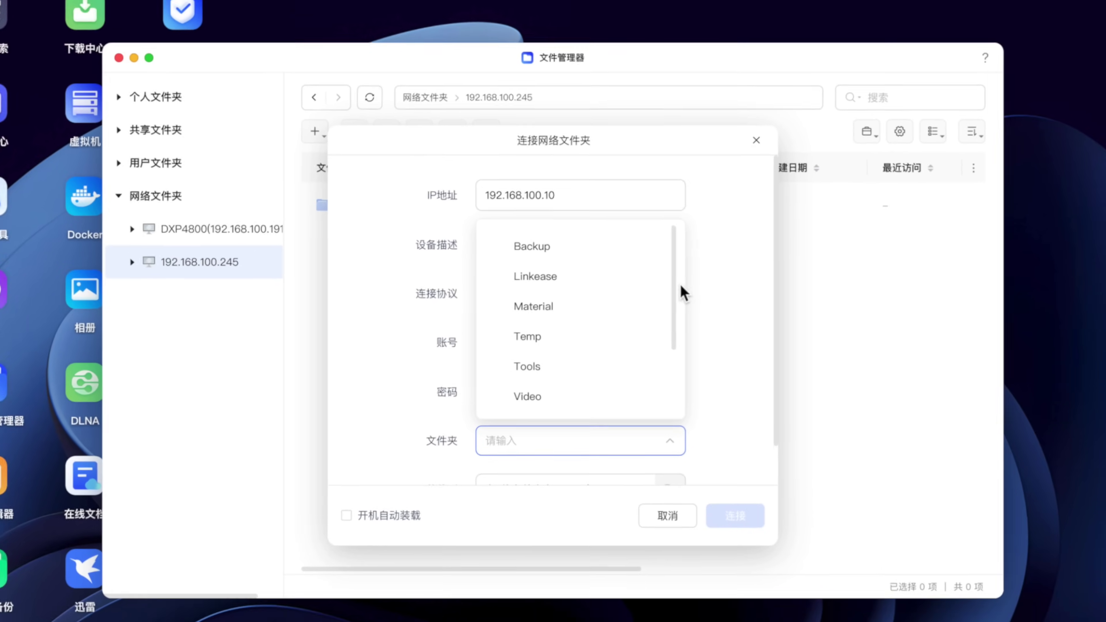
Connect the Work folder of the DS918+ at 192.168.100.10 as a network folder and open it
scroll(683, 292, down, 3)
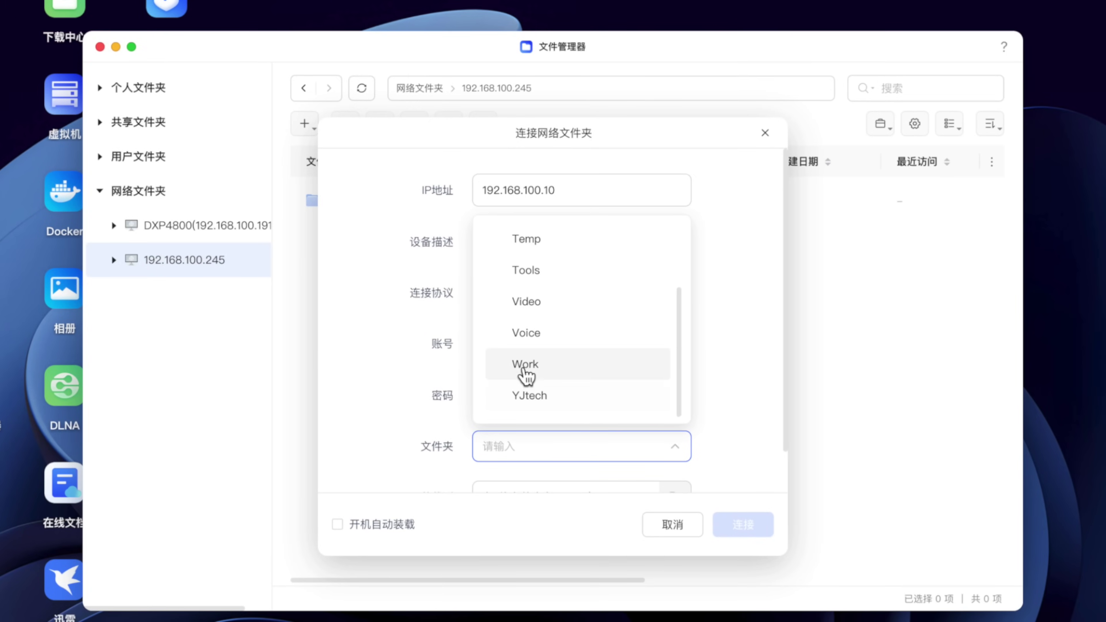
click(525, 364)
scroll(759, 494, down, 2)
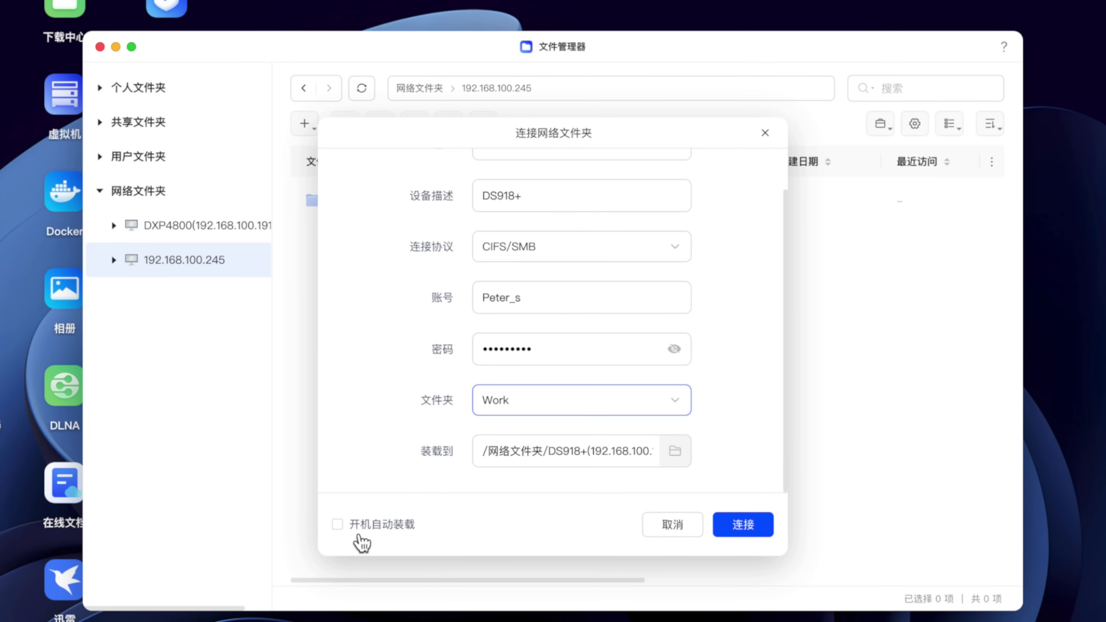
click(742, 526)
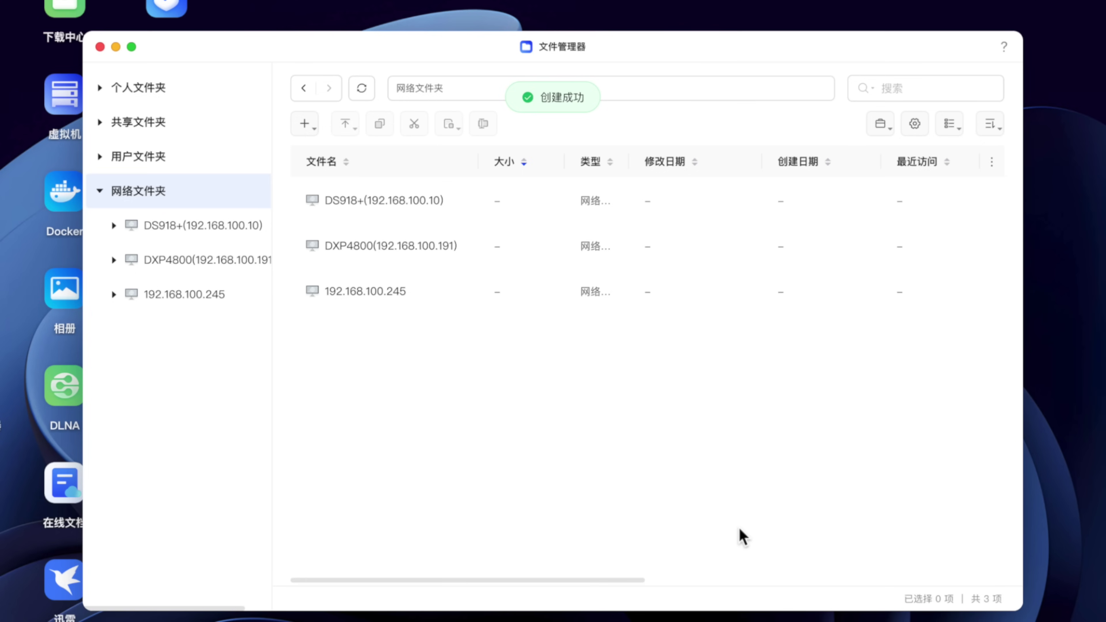
click(220, 235)
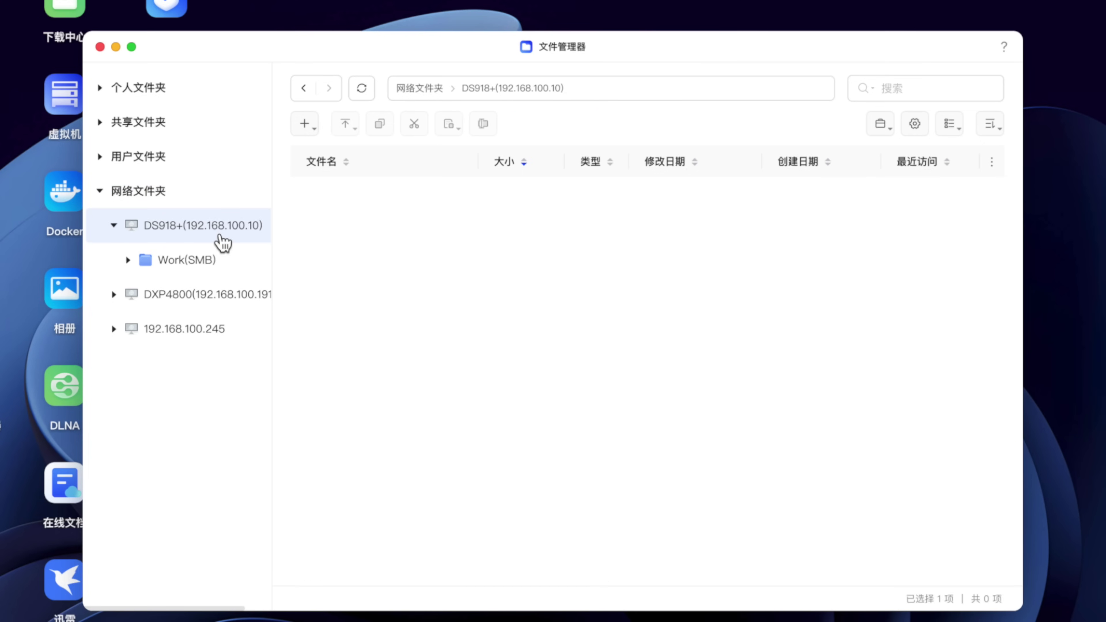
click(216, 265)
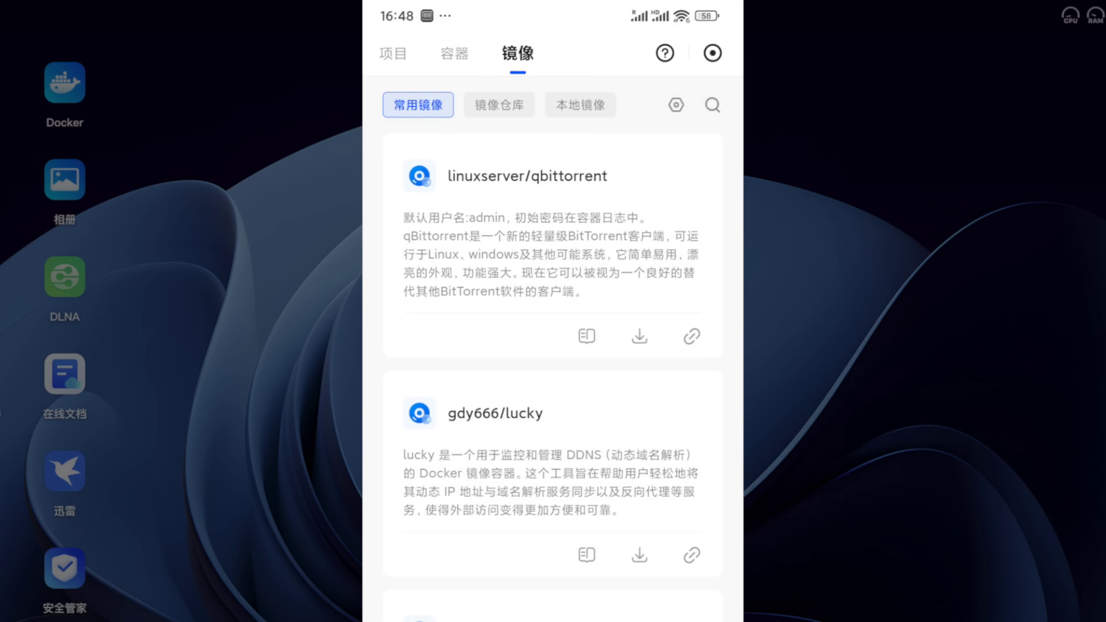
Show the containers (容器) and projects (项目) in the mobile Docker app
click(454, 53)
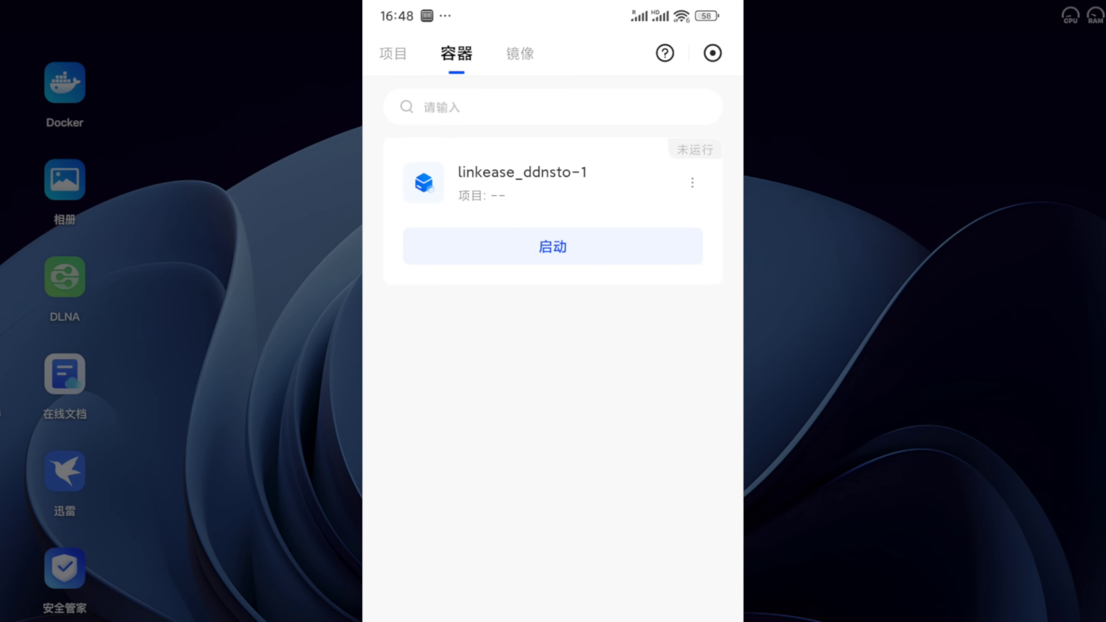
click(393, 53)
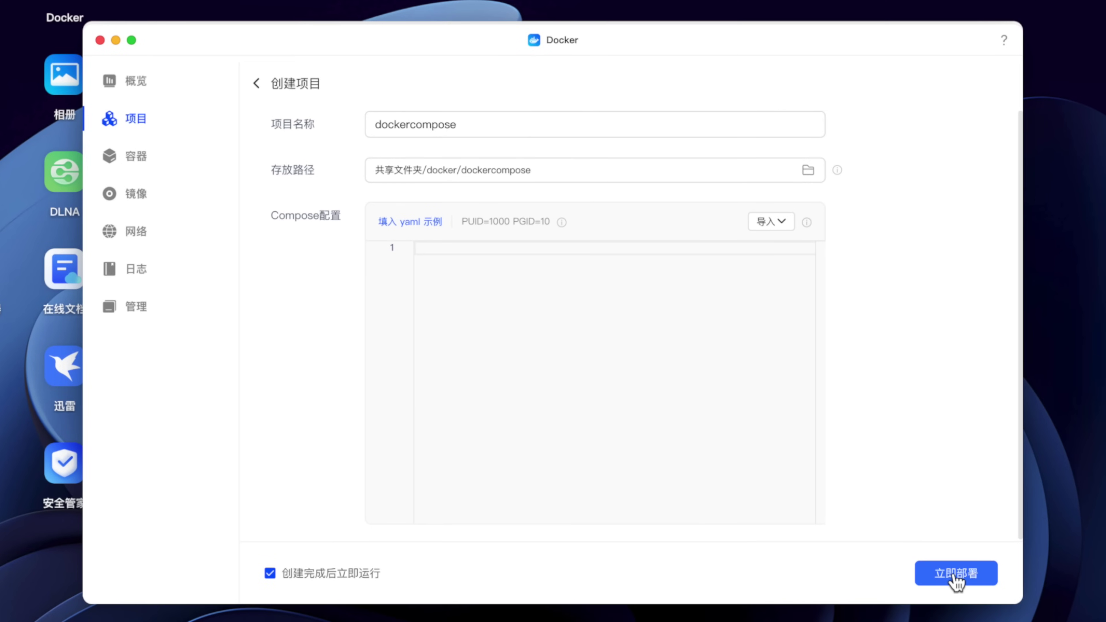
Deploy the dockercompose project in the desktop Docker app
click(956, 575)
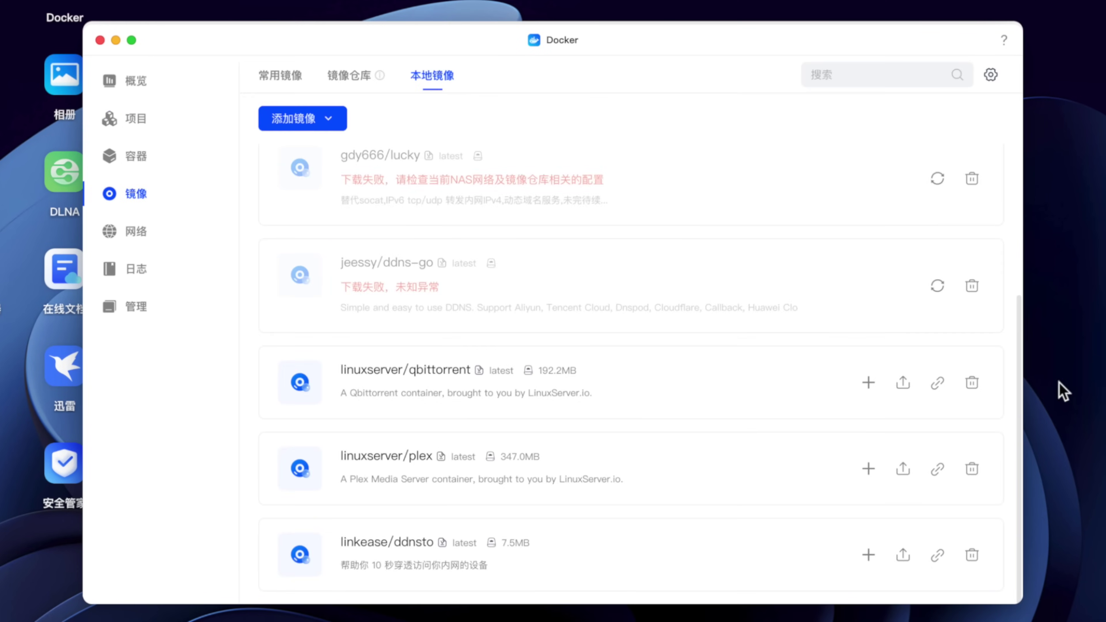
Look through the local Docker images (本地镜像) and open the image settings
scroll(958, 376, up, 5)
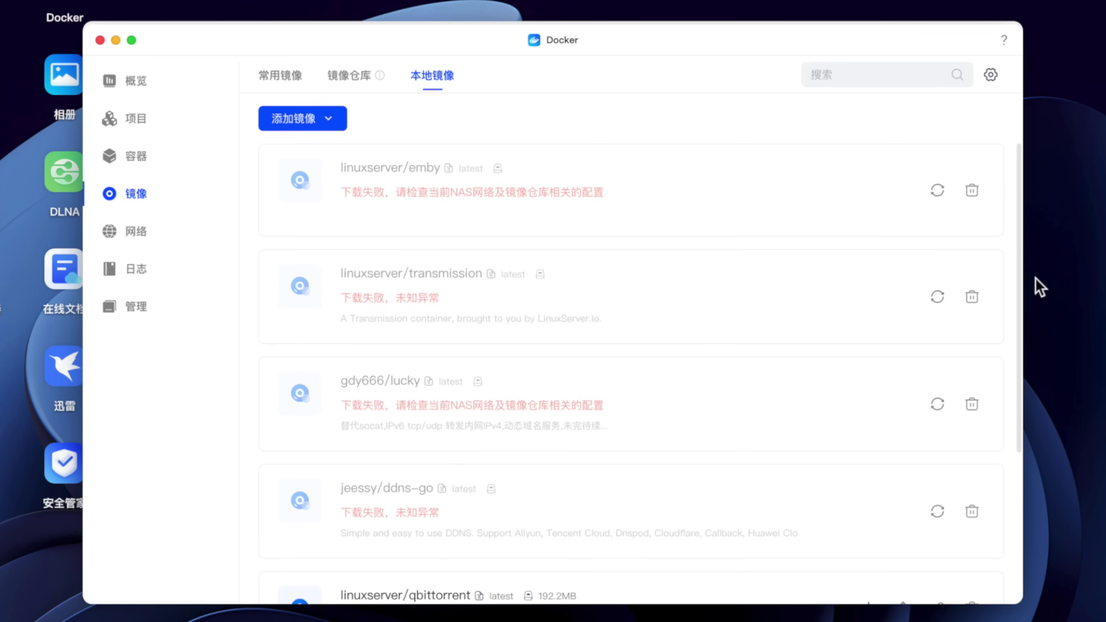
click(991, 76)
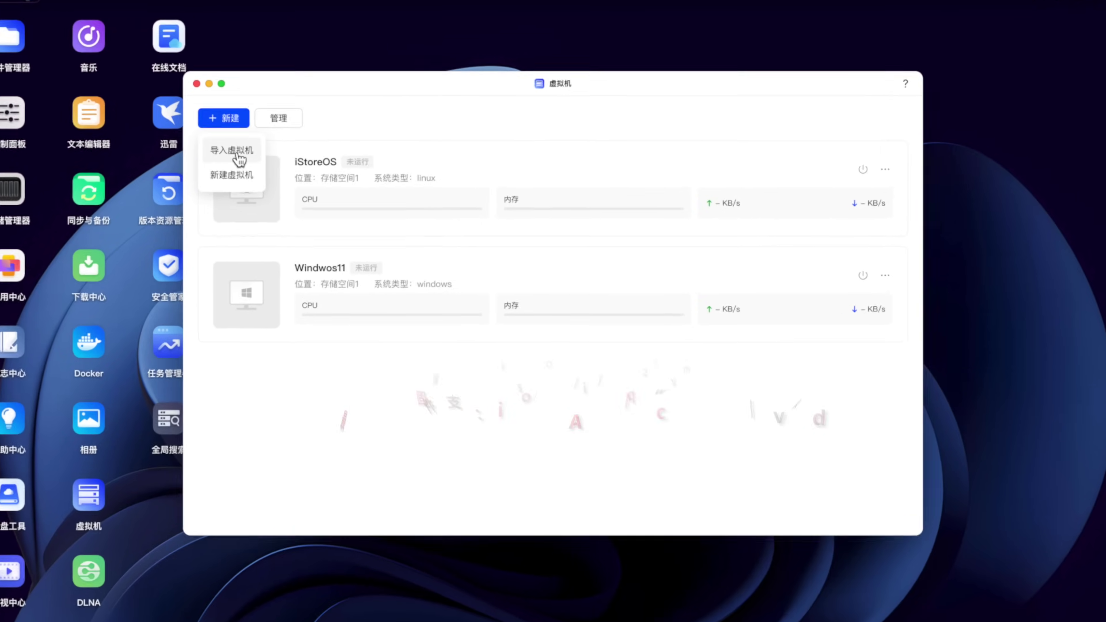
Start importing a virtual machine from a disk image (从磁盘镜像导入)
click(239, 155)
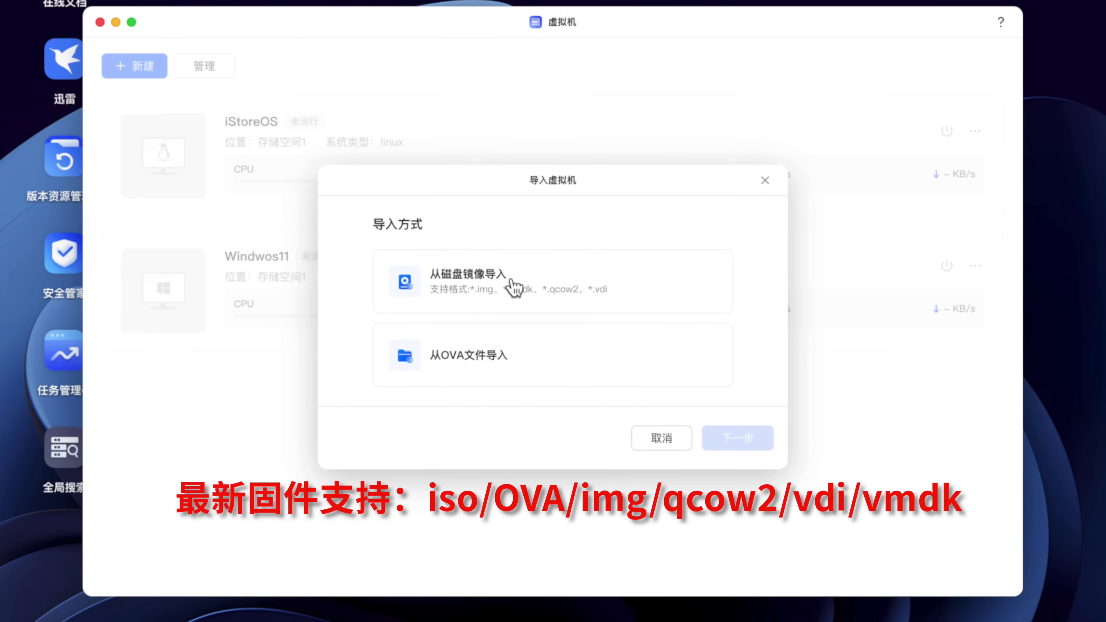
click(599, 312)
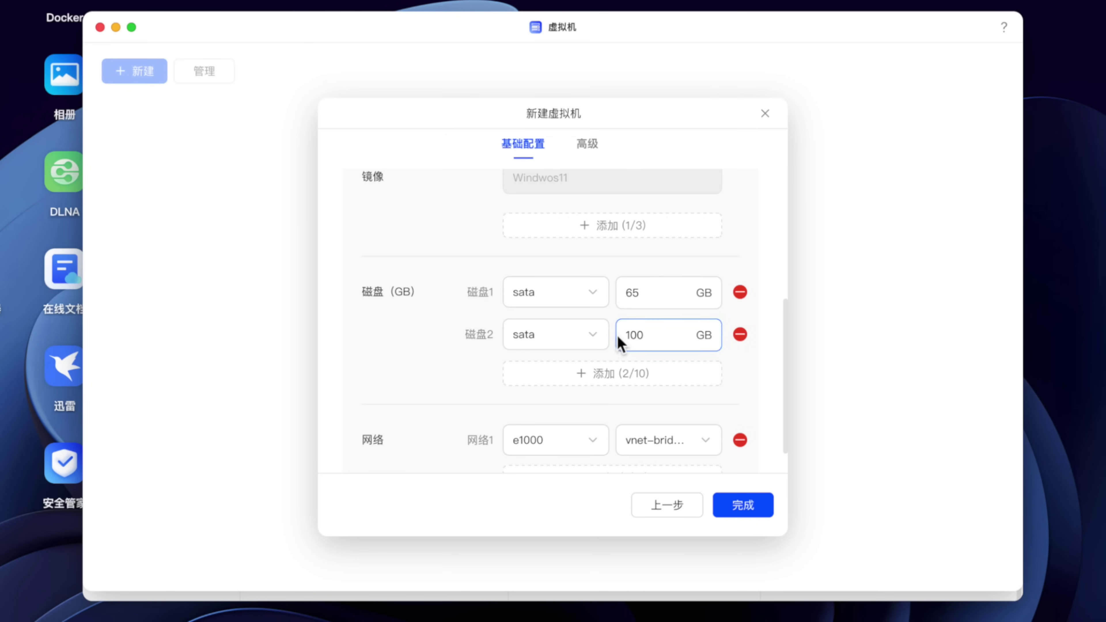
Review the disk and network settings of the new Windwos11 virtual machine and finish creating it
scroll(753, 388, down, 2)
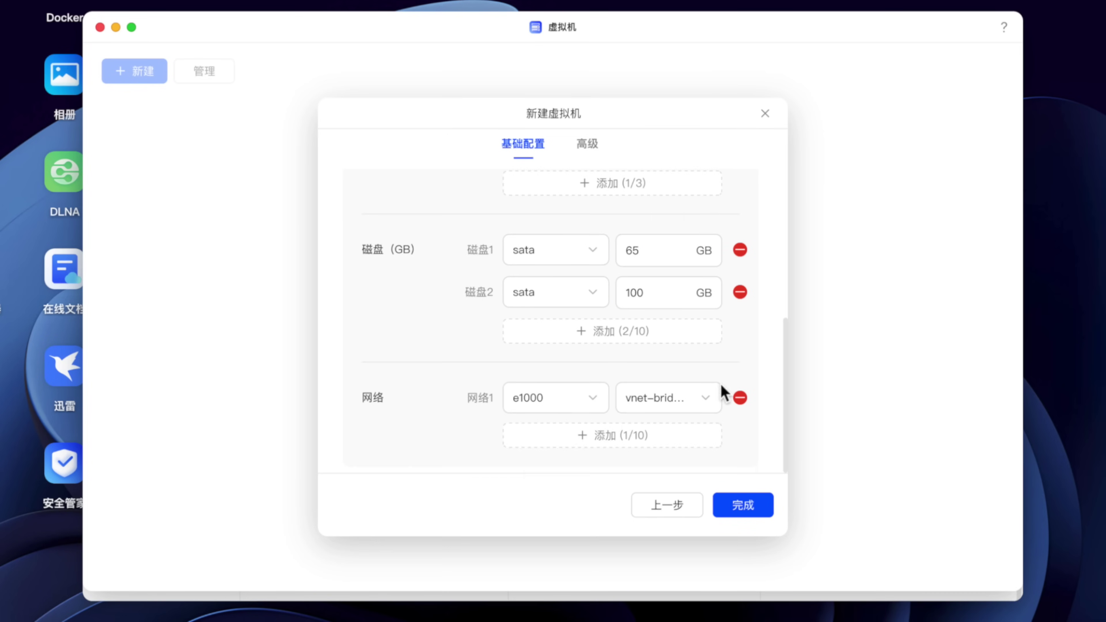
click(743, 505)
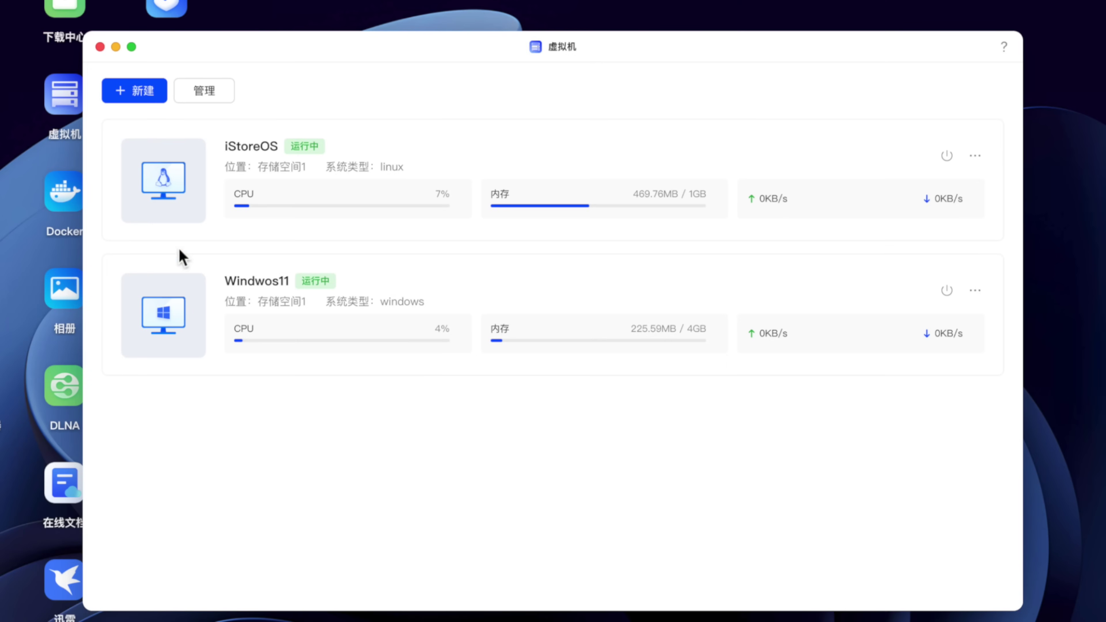
Open the remote desktop console of the iStoreOS virtual machine
mouse_move(173, 187)
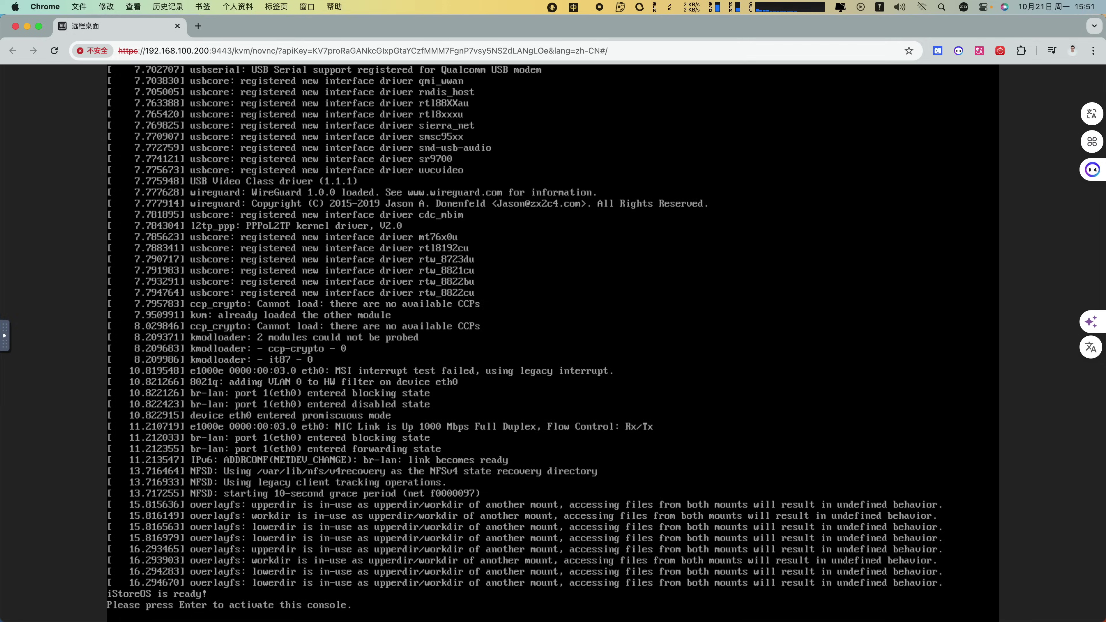
Activate the iStoreOS console in the remote desktop
key(Return)
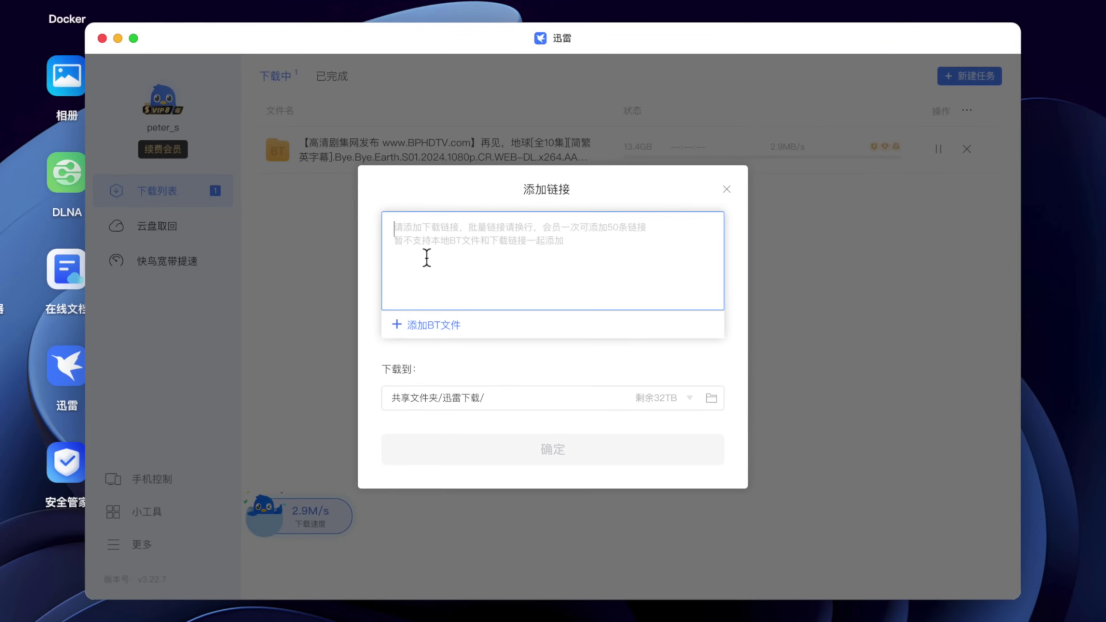
Switch to 迅雷 and start a download task from the copied link, saving to 共享文件夹/迅雷下载/
key(super+v)
click(541, 459)
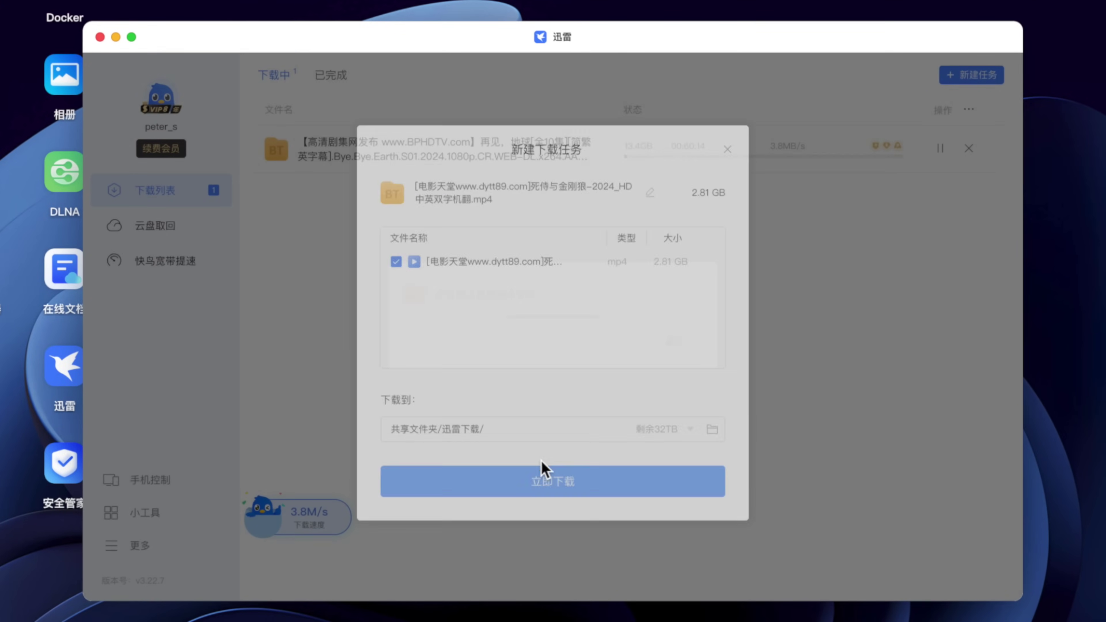
click(546, 491)
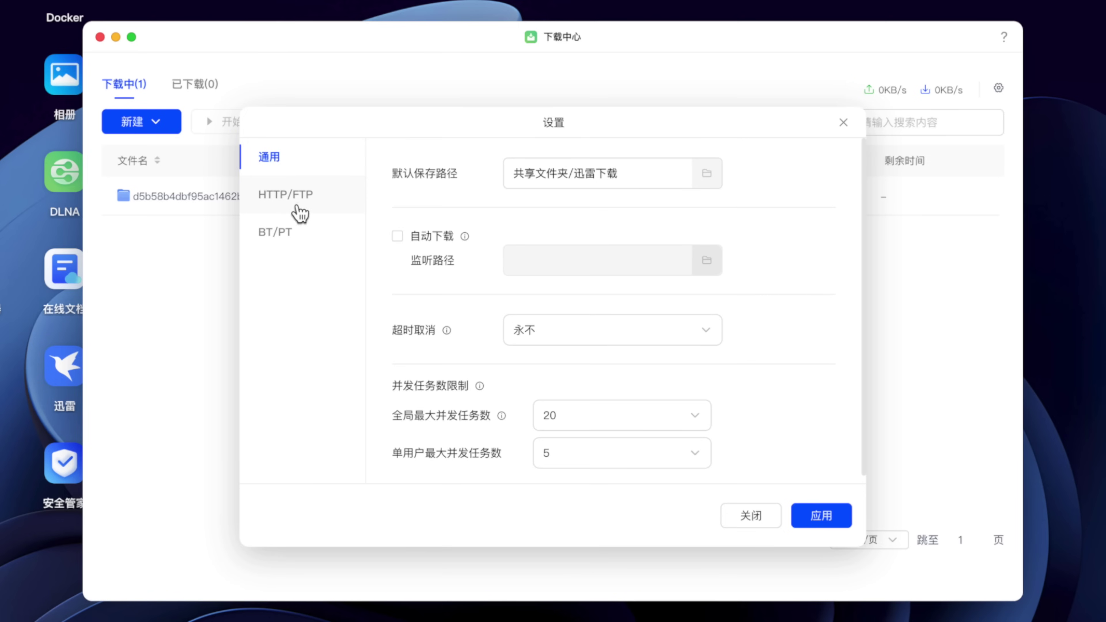
Review the BT/PT settings of 下载中心 and open the Tracker server management (Tracker服务器)
scroll(864, 410, down, 10)
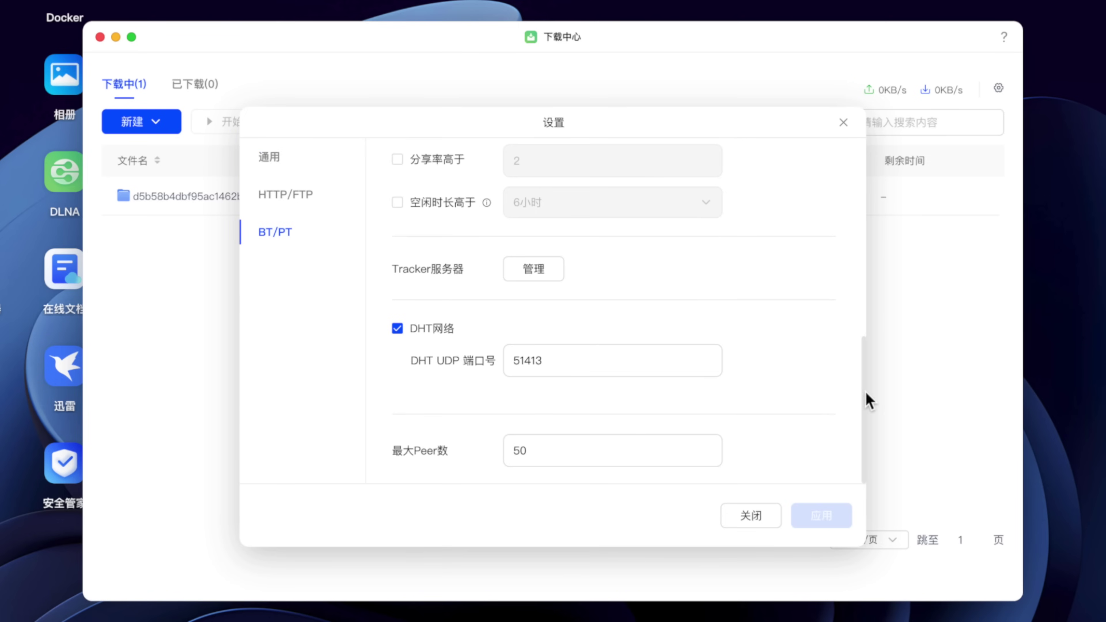
click(540, 279)
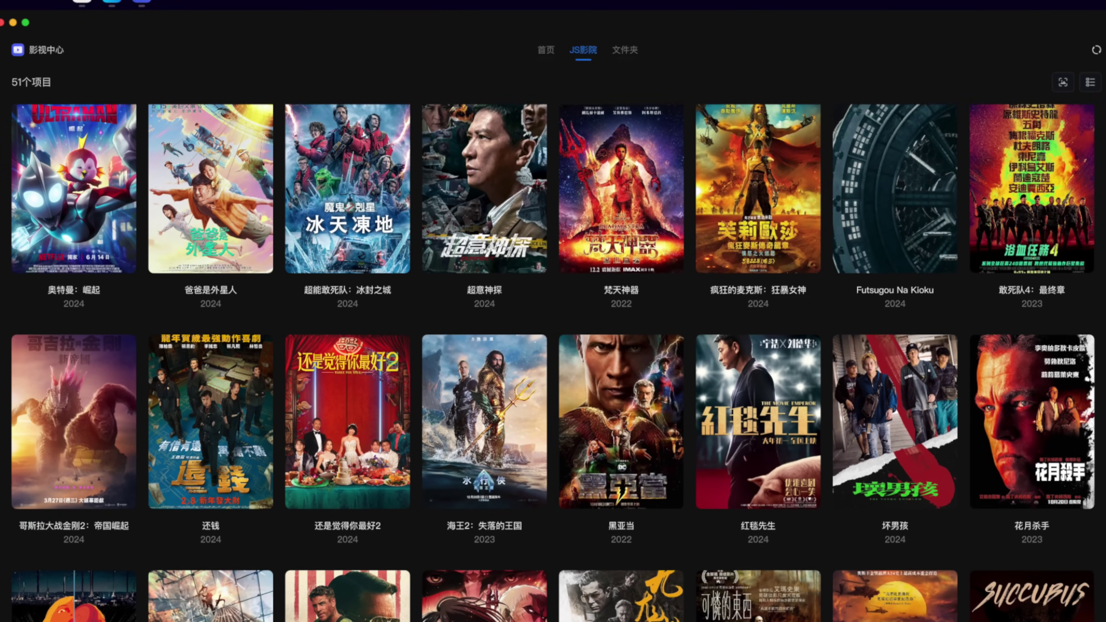
Look through the film posters in the JS影院 library of 影视中心
scroll(553, 363, down, 4)
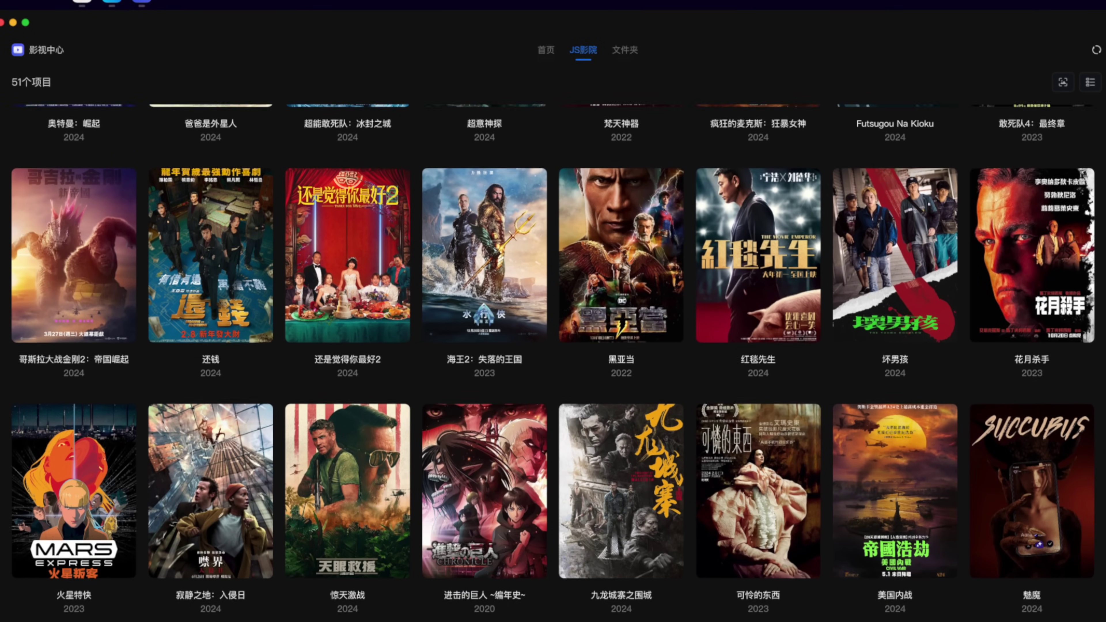
scroll(553, 363, down, 5)
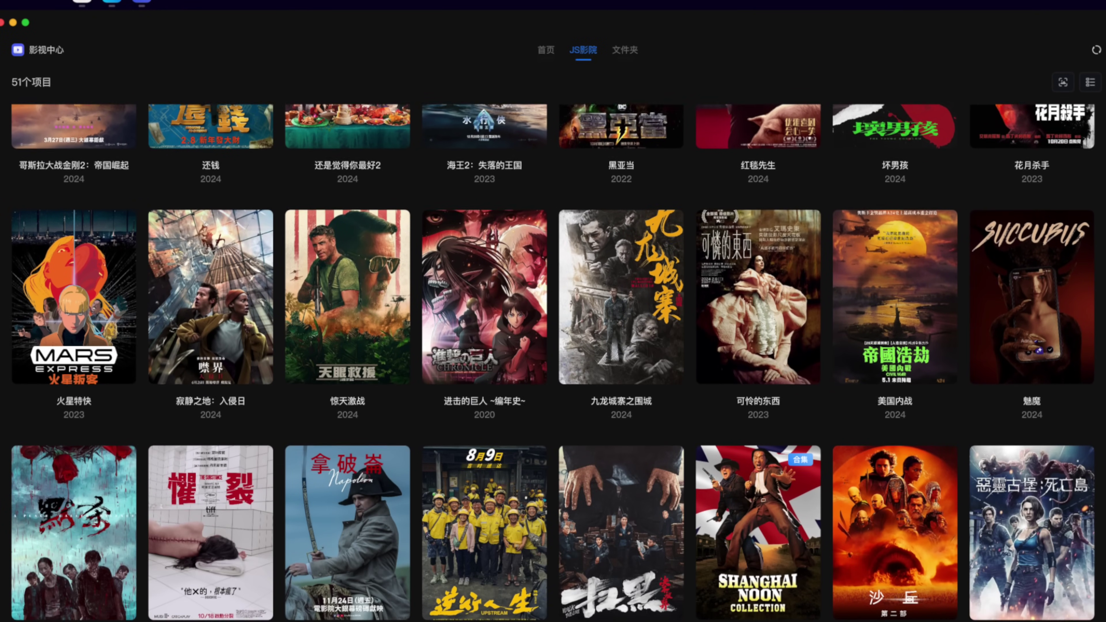
scroll(553, 363, down, 3)
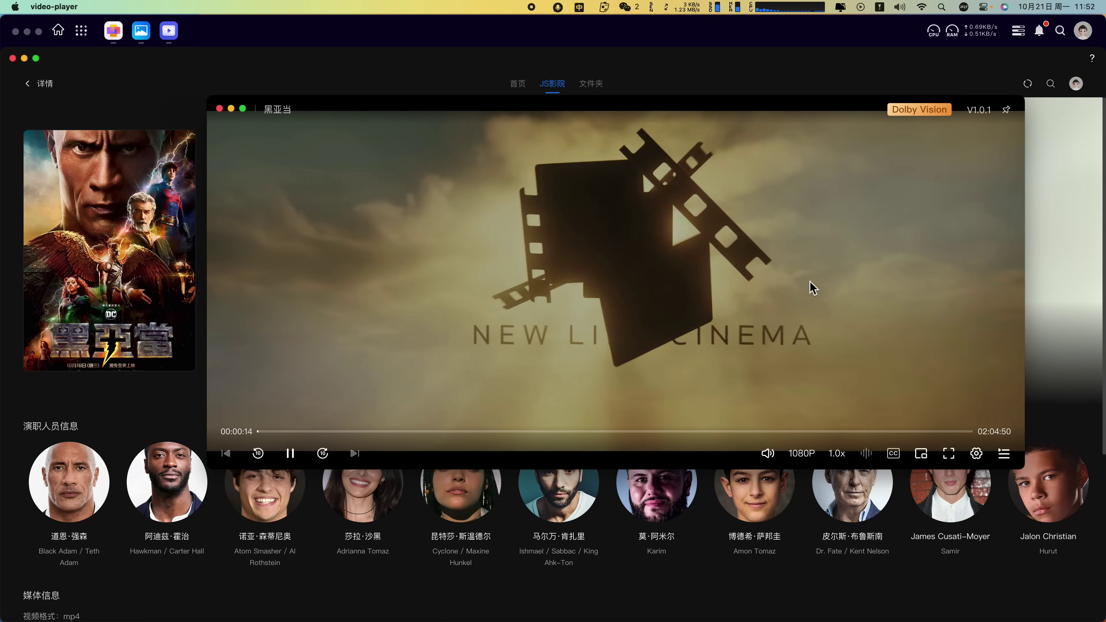
Set the playback quality of the film 黑亚当 to 720P
click(804, 454)
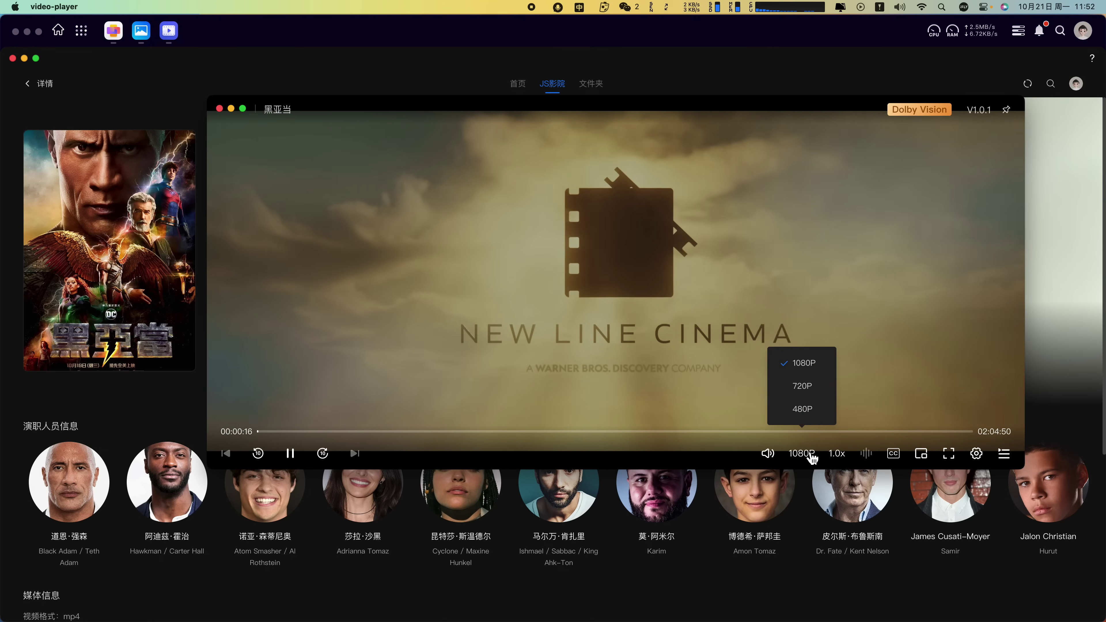
click(802, 386)
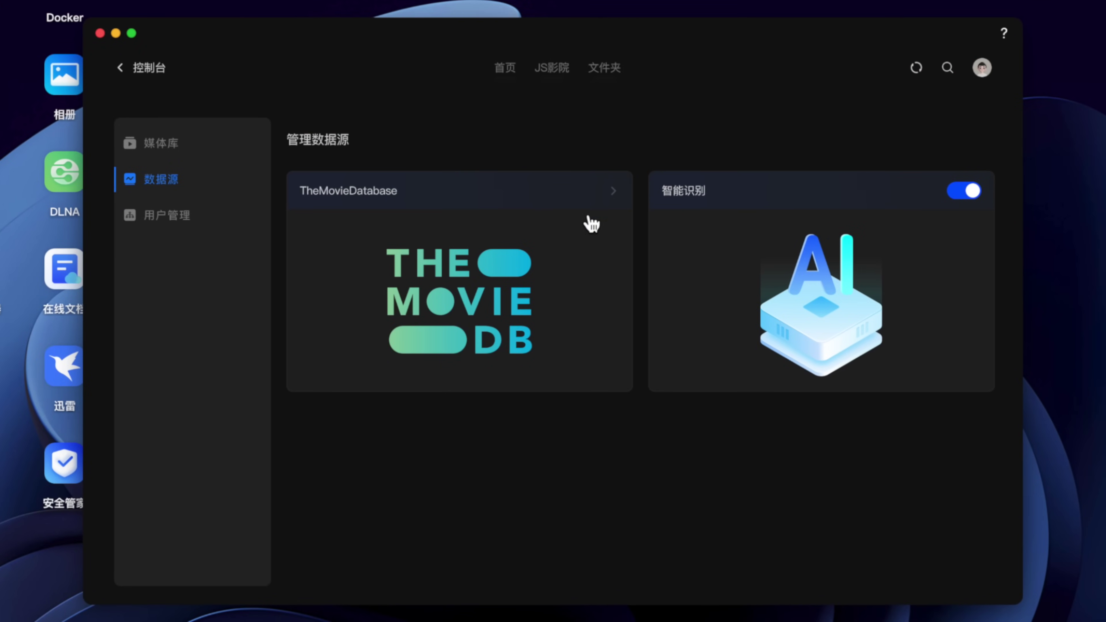
Open the TheMovieDatabase data source and look further down the JS影院 film library
click(613, 203)
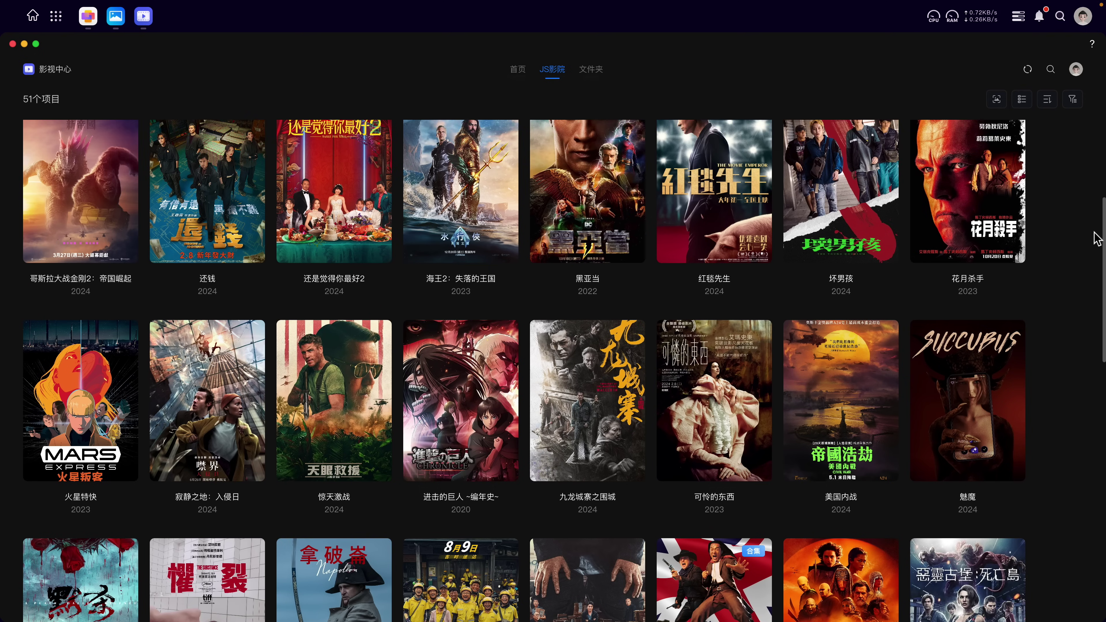
drag(1095, 232, 1082, 437)
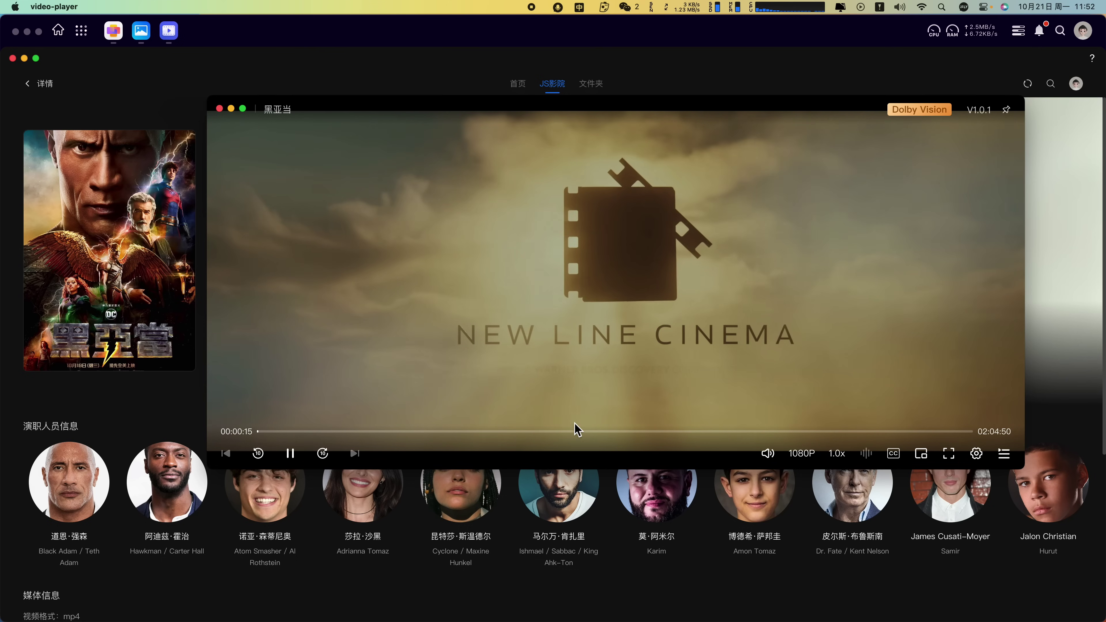
mouse_move(819, 461)
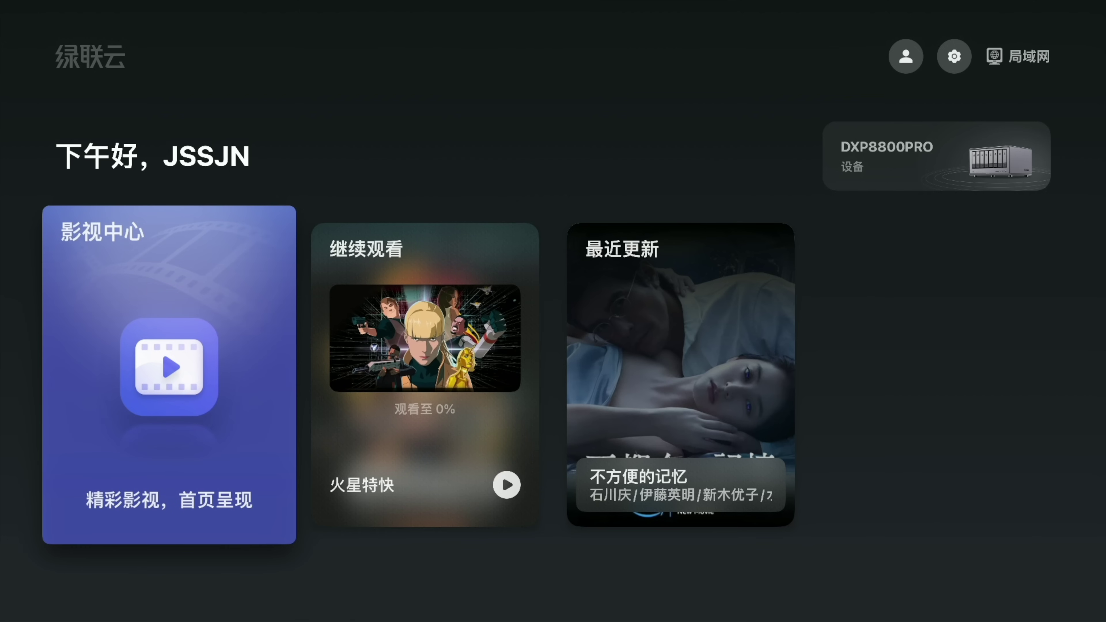
Browse the 影视中心 home page in the 绿联云 TV app, including the recently played films (最近播放)
key(Down)
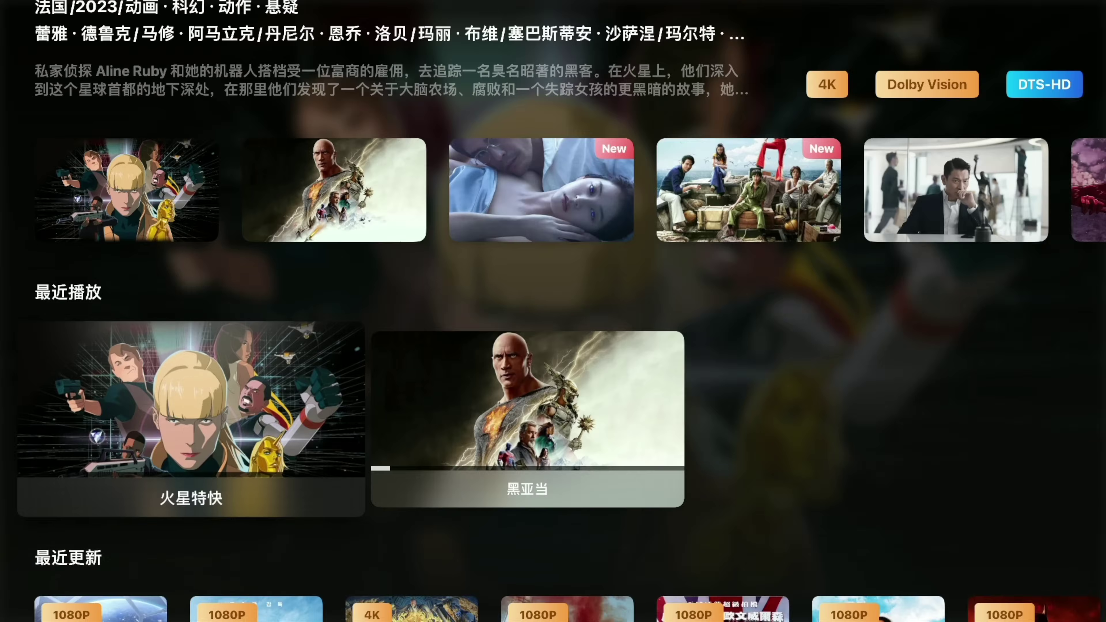
key(Right)
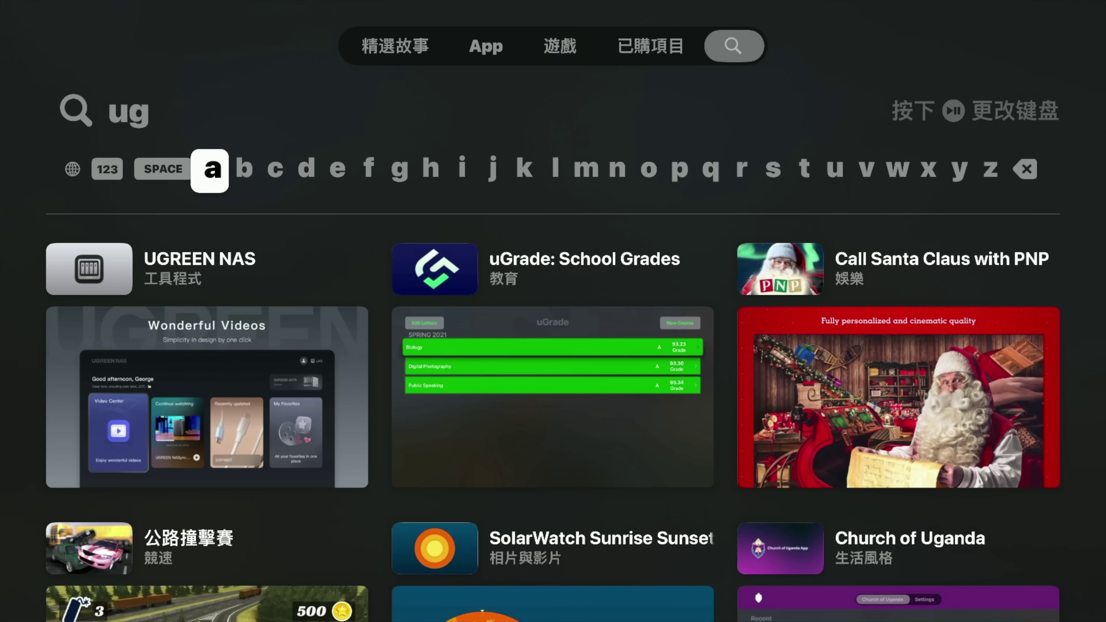
Open the UGREEN NAS app from the TV App Store search results for "ug"
key(Down)
key(Return)
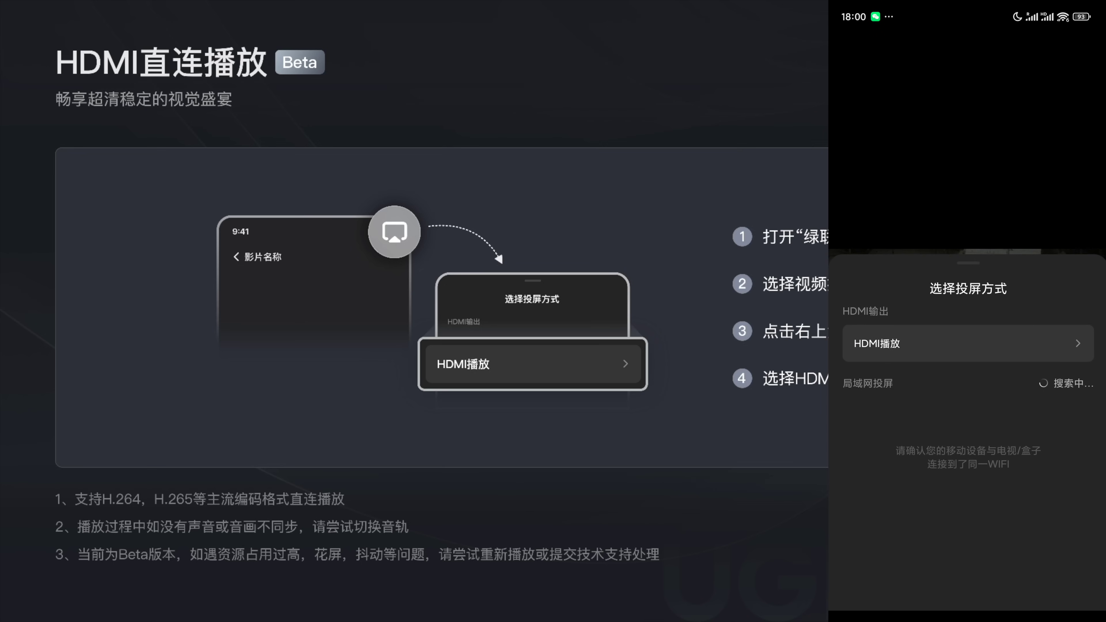
Cast the video from the phone app with the HDMI output (HDMI播放)
click(958, 343)
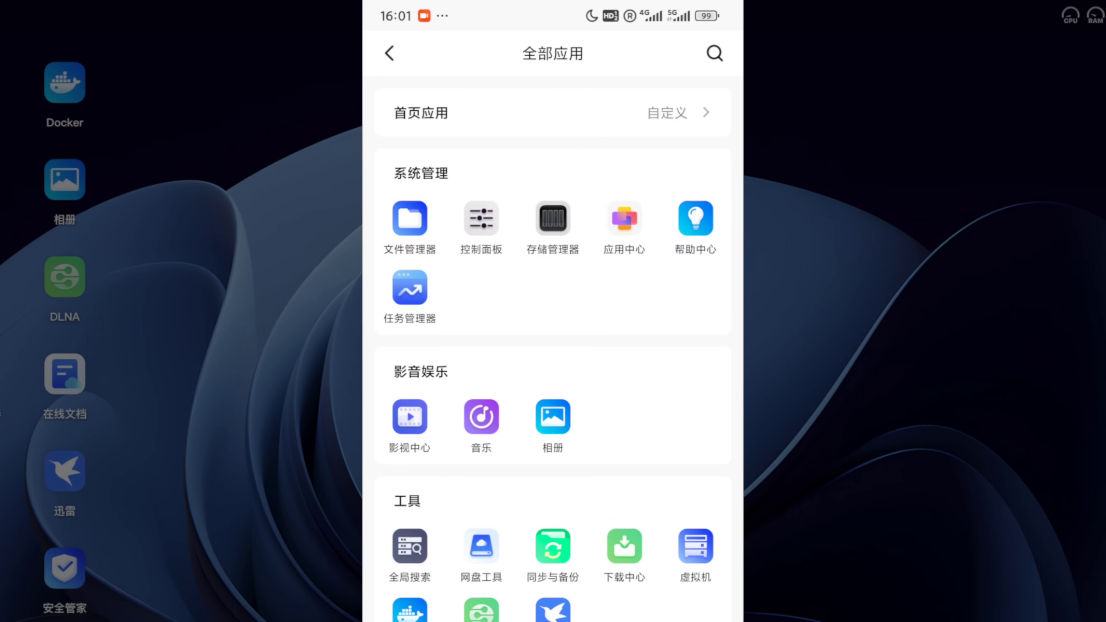
Open the photo app (相册) on the phone and show its albums page
click(553, 422)
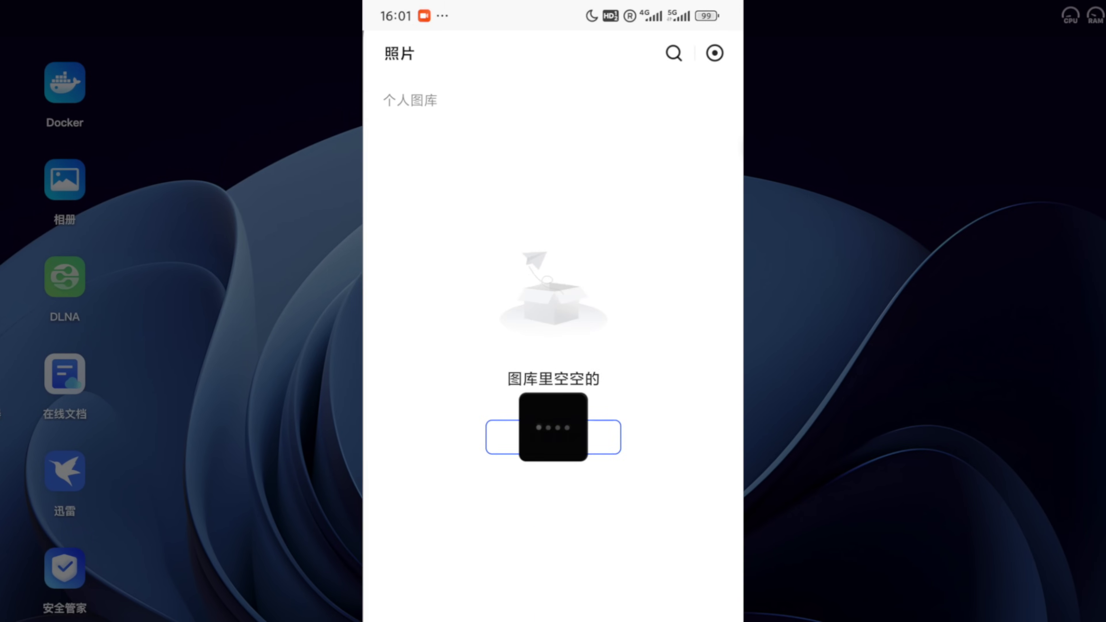
drag(725, 190, 726, 260)
click(553, 619)
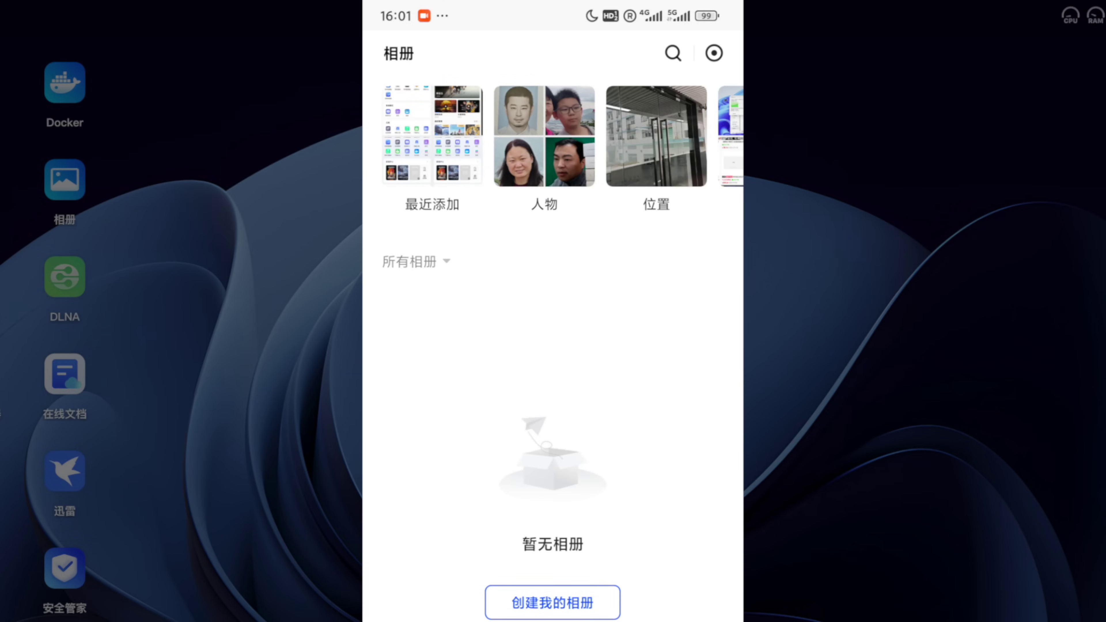
Look through the smart album categories and open the people album (人物)
drag(653, 136, 446, 136)
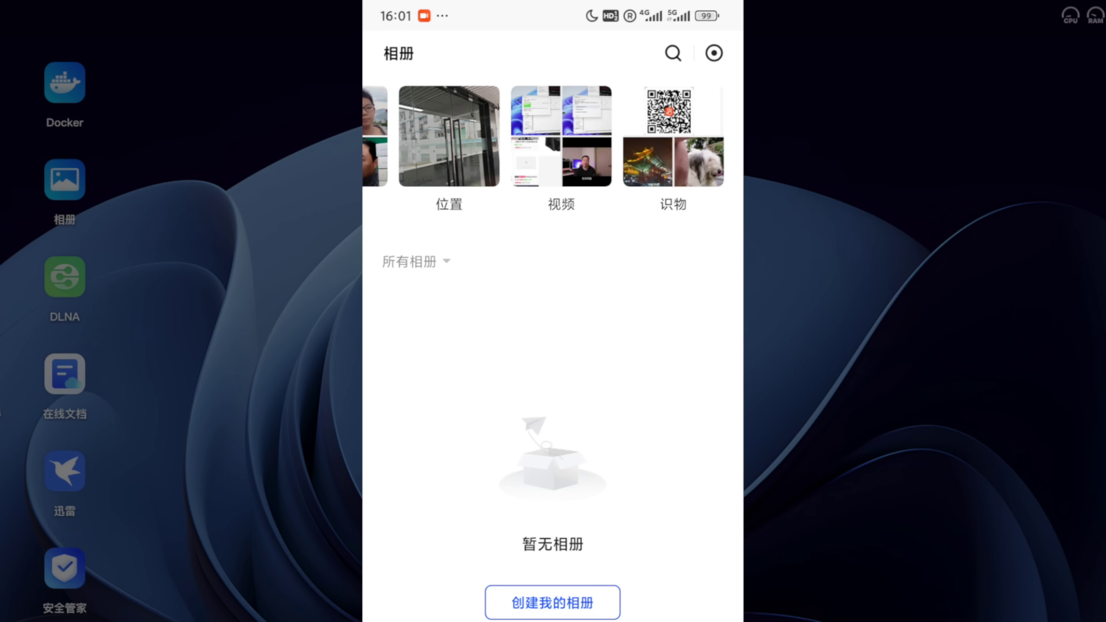
drag(446, 136, 654, 136)
click(561, 136)
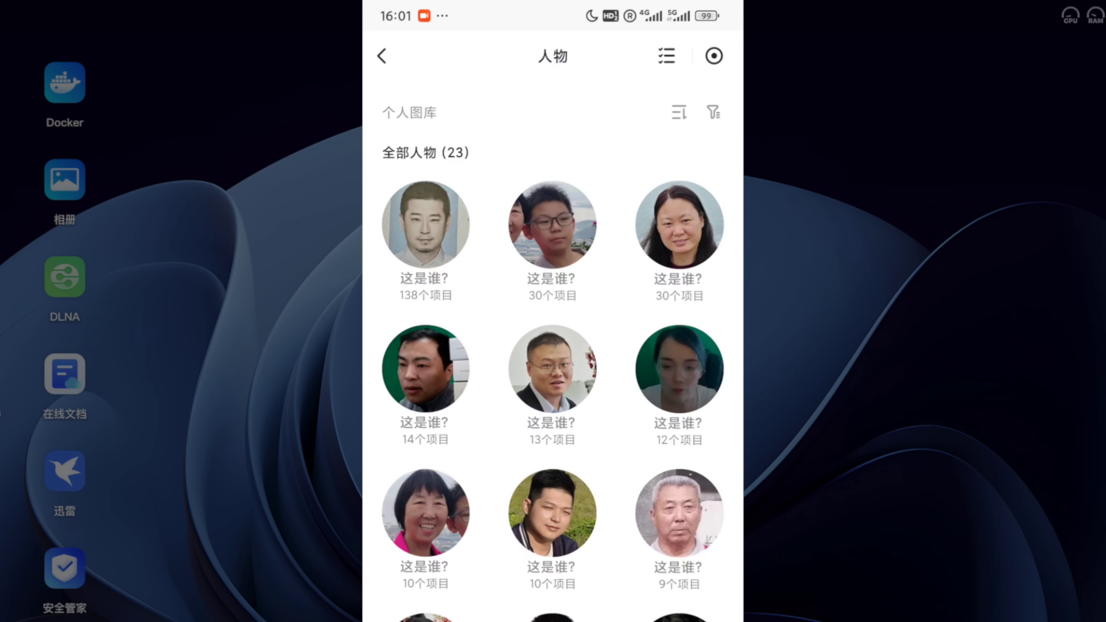